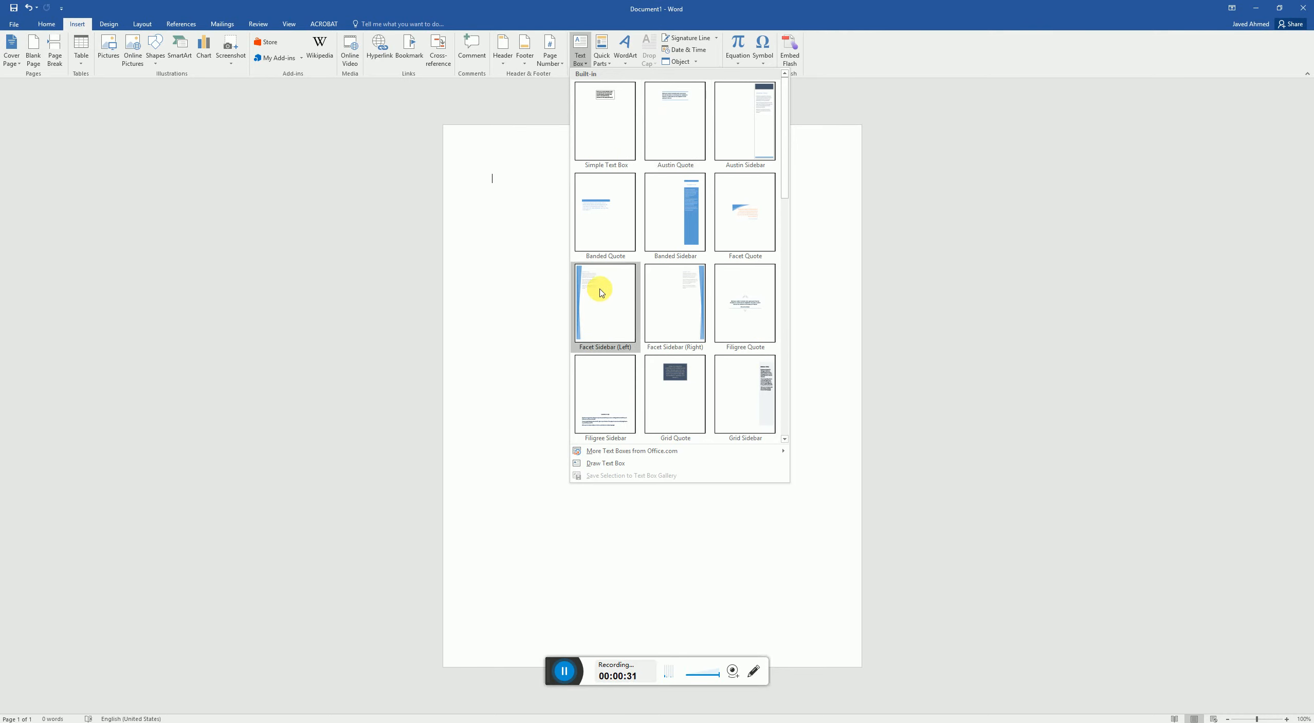
# - Insert a Simple Text Box, enlarged to about 1.56" high by 3.33" wide, and place it unrotated lower on the page
pyautogui.click(606, 128)
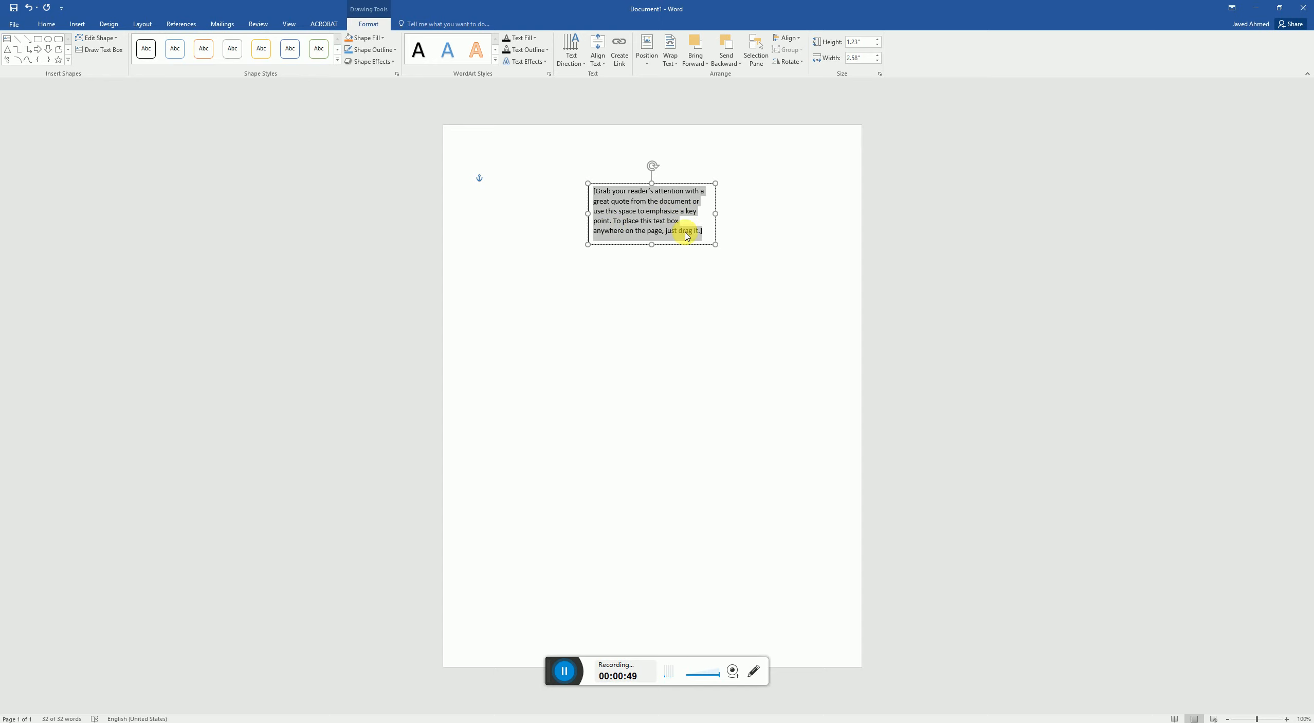
pyautogui.moveTo(722, 250); pyautogui.dragTo(759, 267)
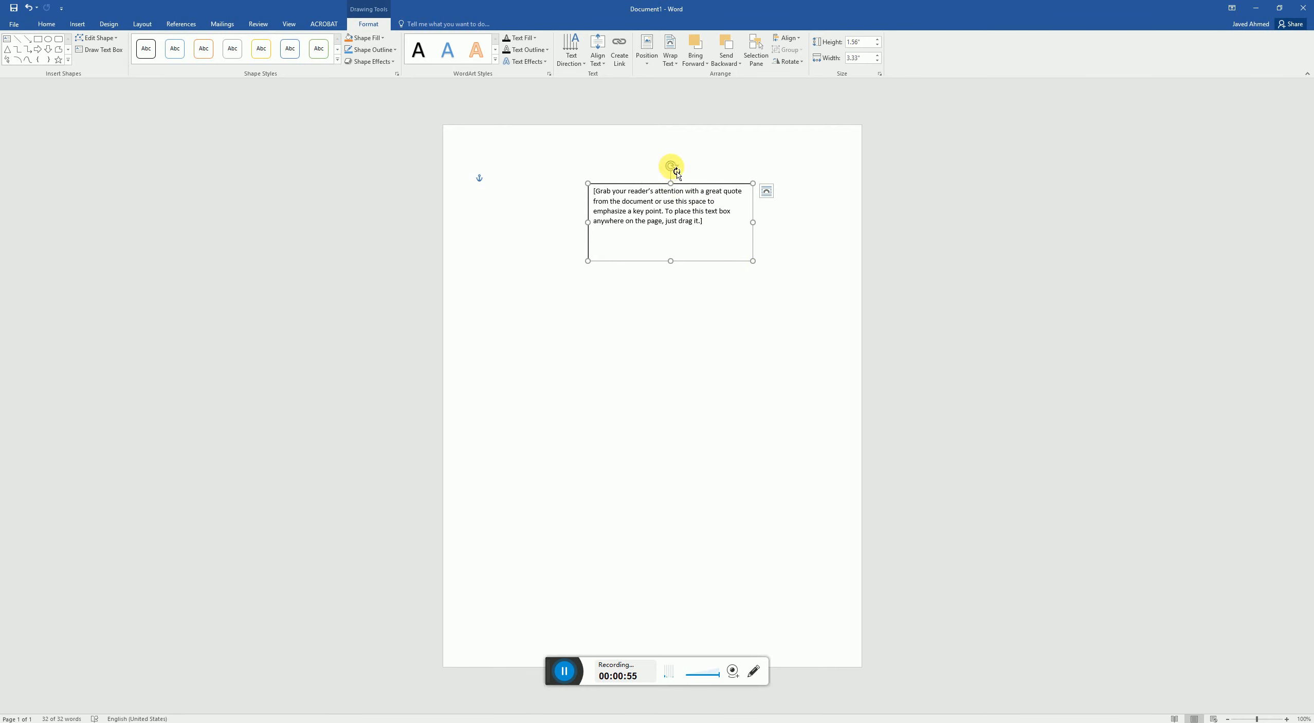
pyautogui.moveTo(650, 182); pyautogui.dragTo(637, 232)
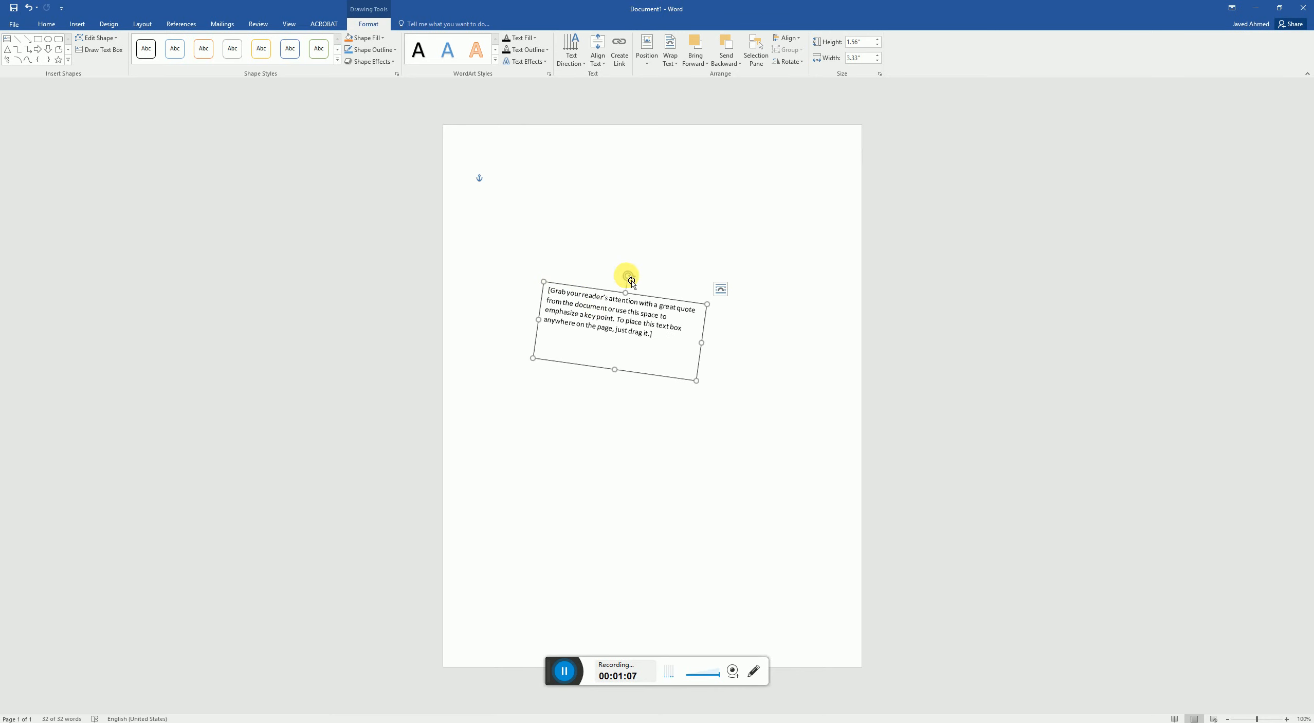
pyautogui.moveTo(626, 278); pyautogui.dragTo(623, 276)
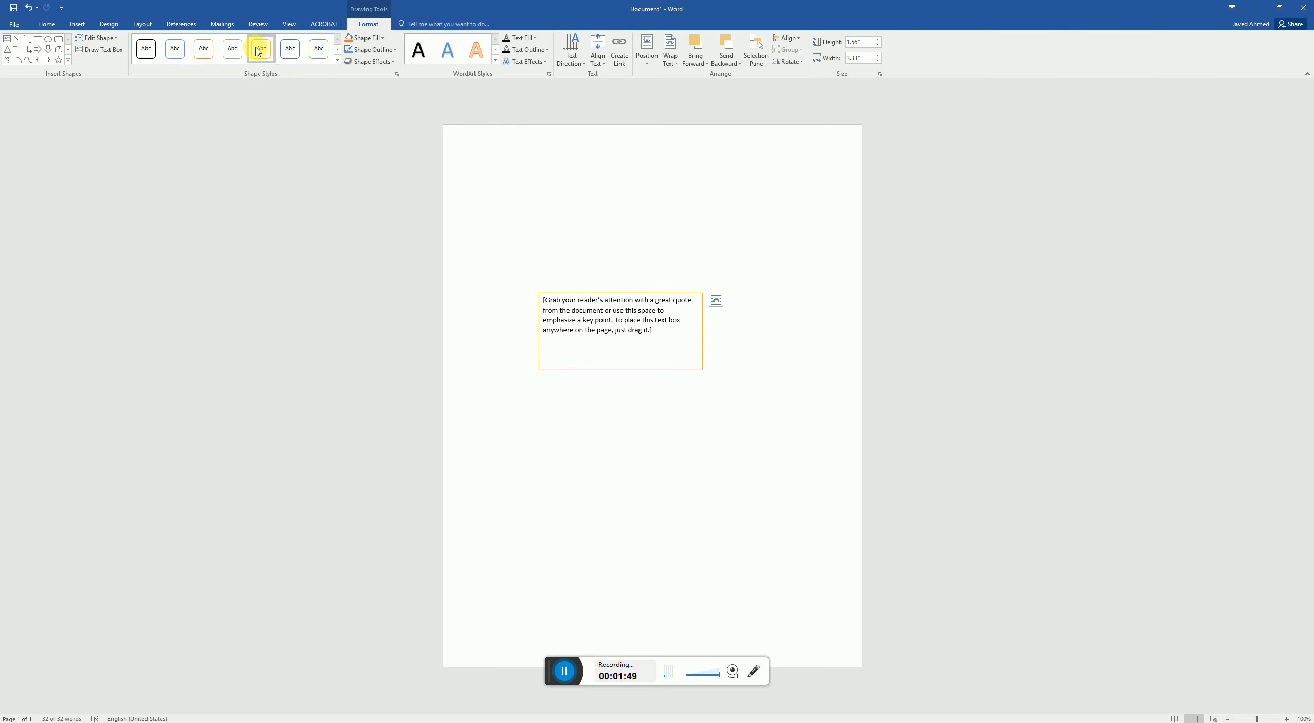
# - Browse the shape style gallery for the text box, including its theme style and preset categories
pyautogui.click(338, 60)
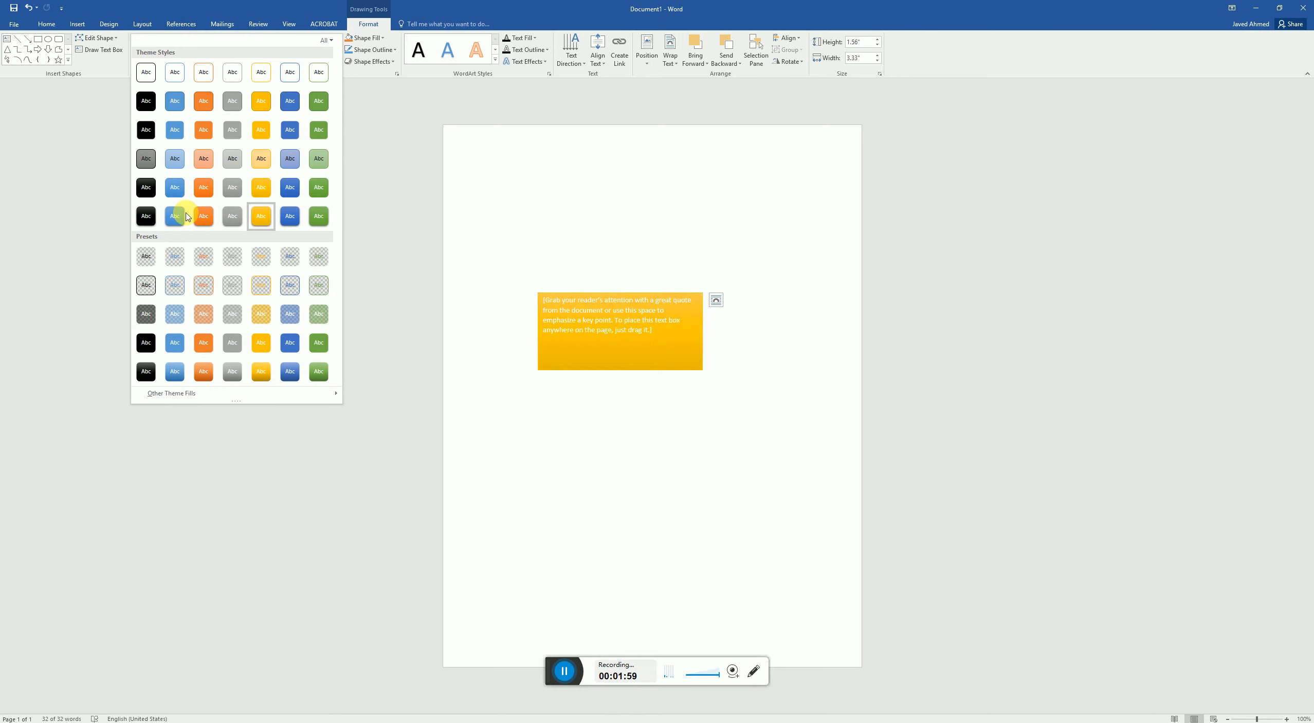
pyautogui.click(329, 40)
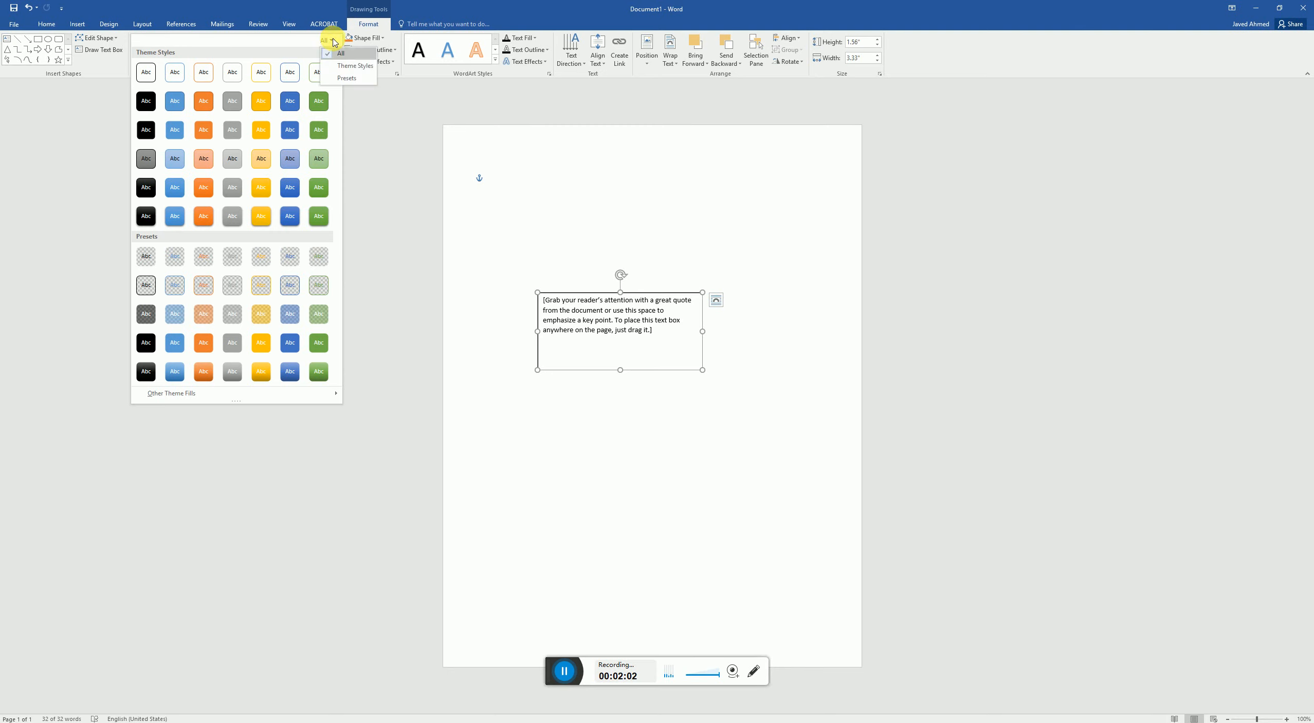
pyautogui.click(387, 73)
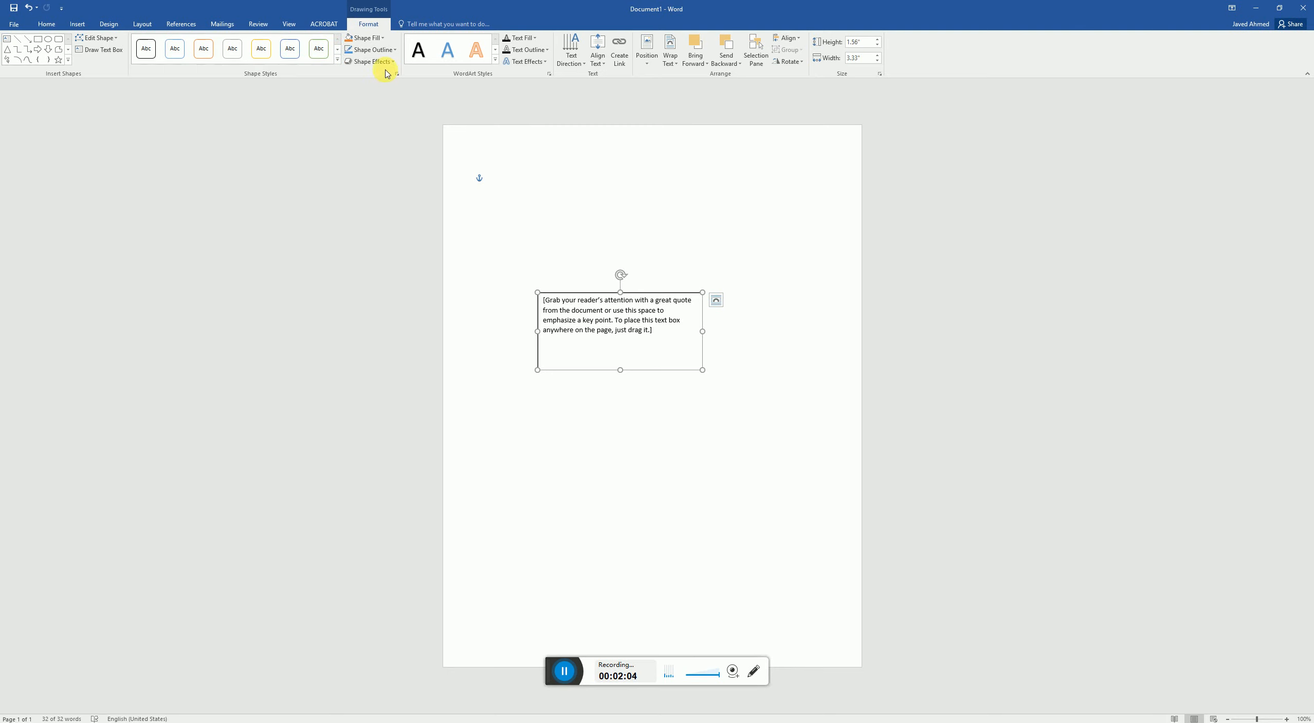
# - Examine the standard and custom colour choices for the text box's fill and outline
pyautogui.click(383, 39)
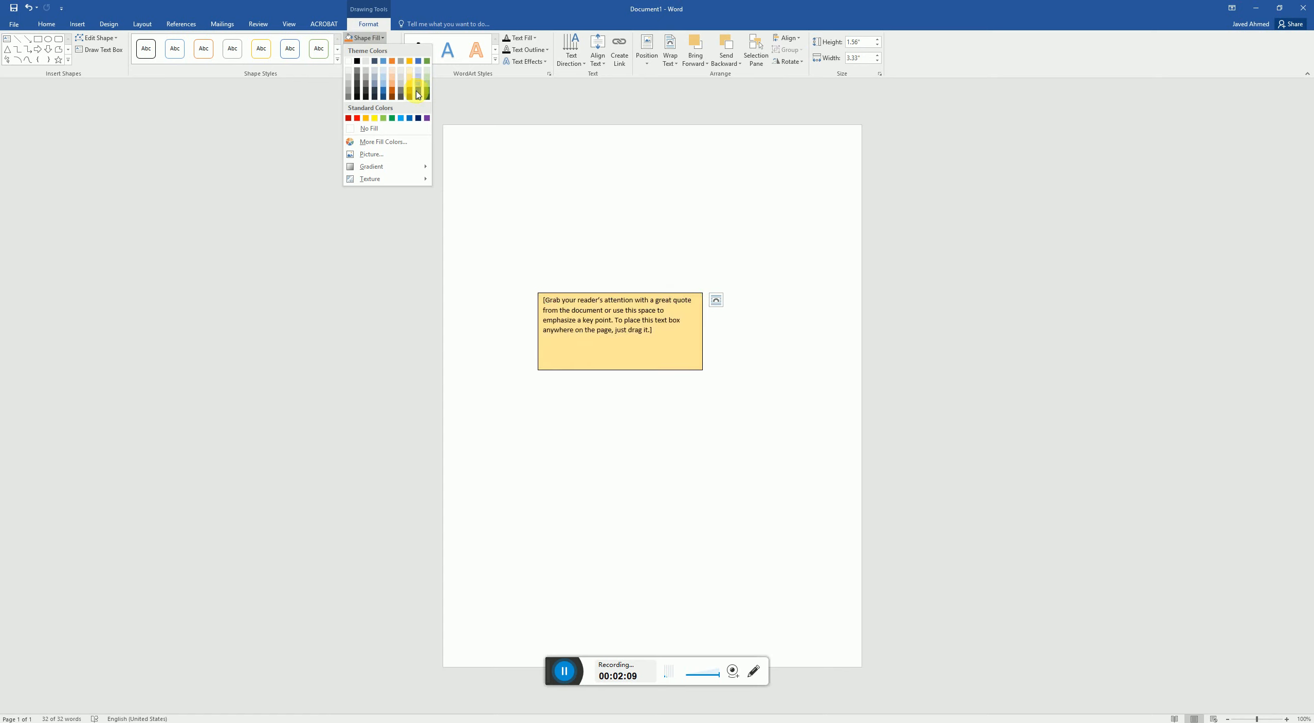
pyautogui.click(371, 142)
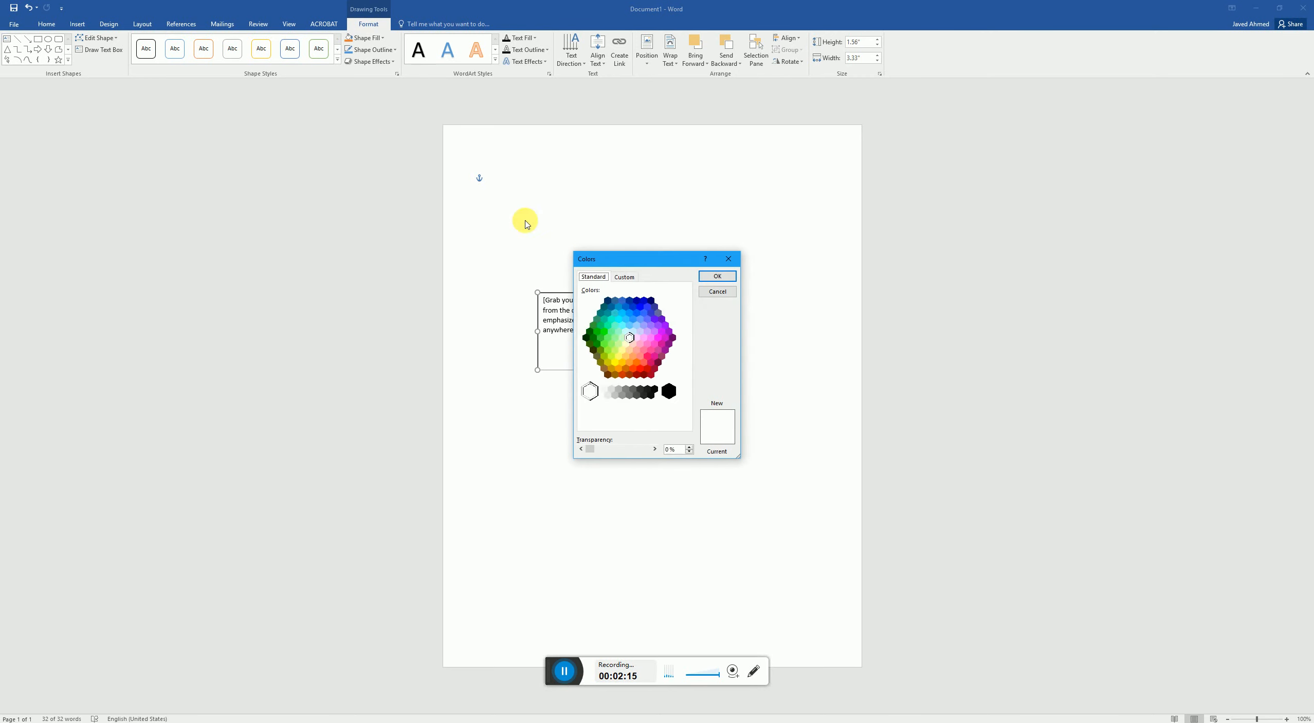
pyautogui.click(626, 278)
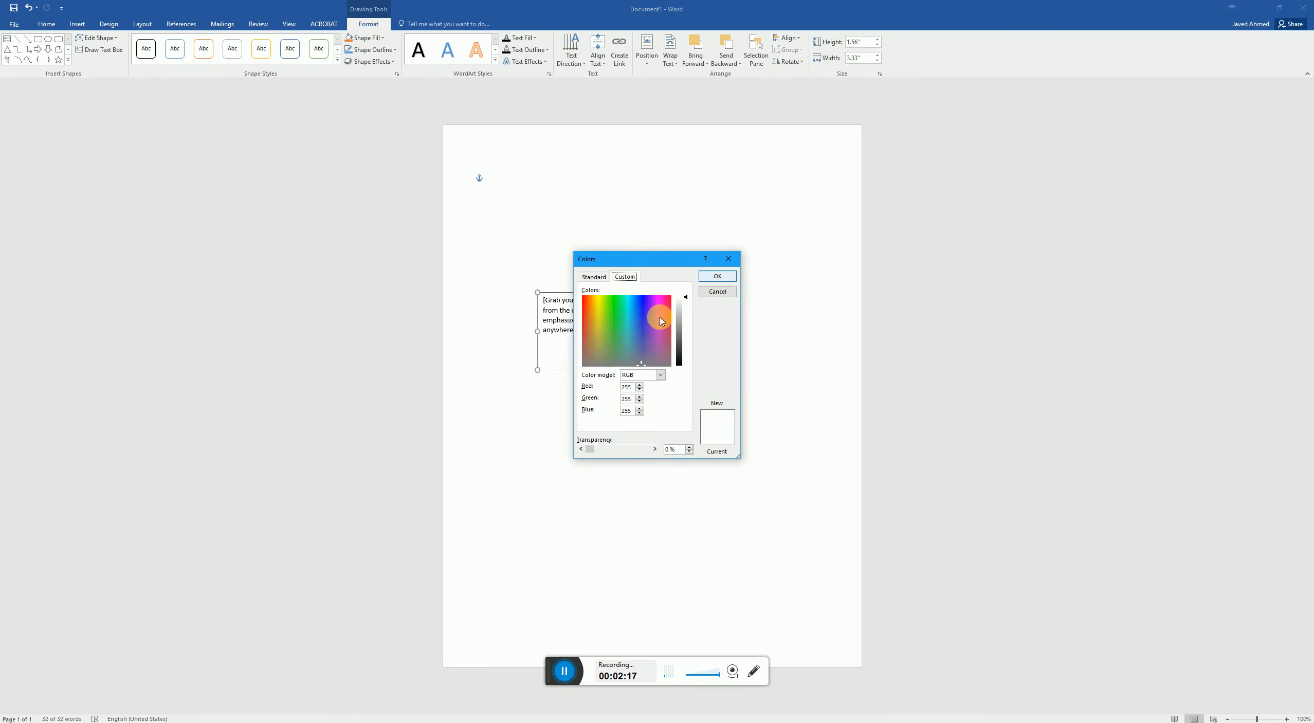
pyautogui.click(724, 292)
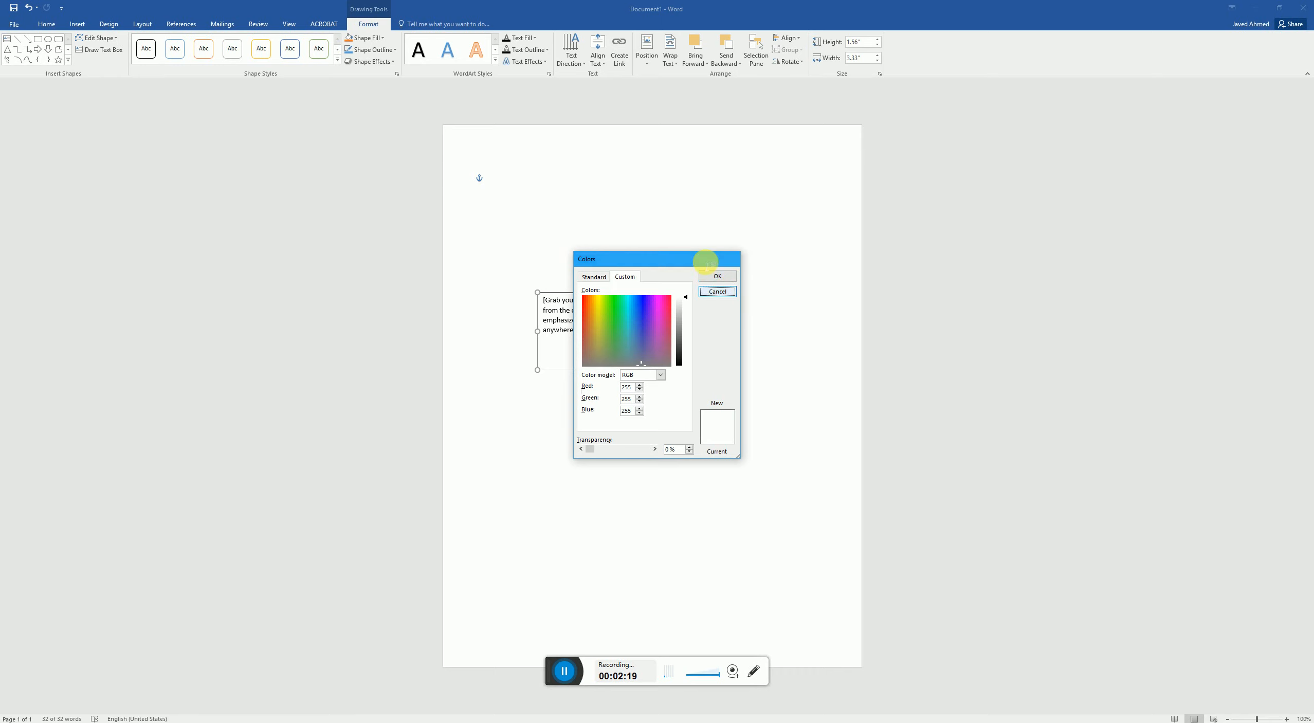
pyautogui.click(391, 50)
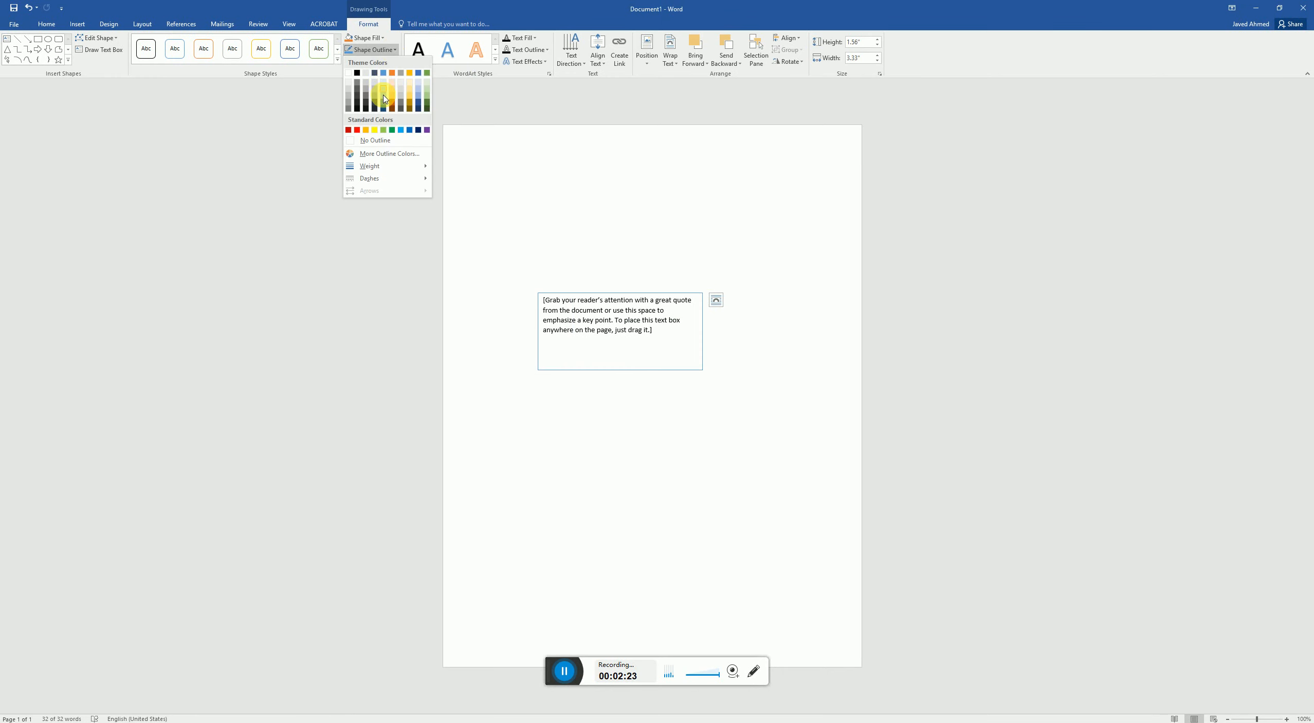
pyautogui.click(382, 156)
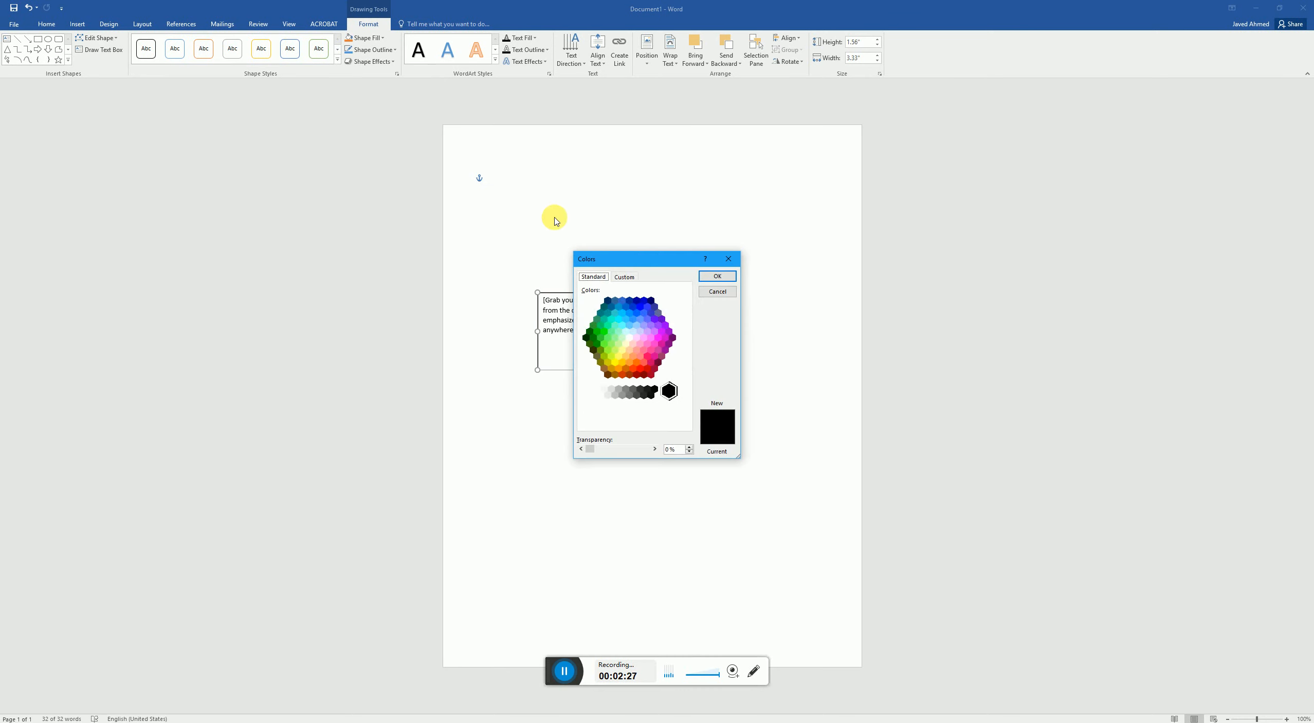
pyautogui.click(623, 277)
pyautogui.click(714, 291)
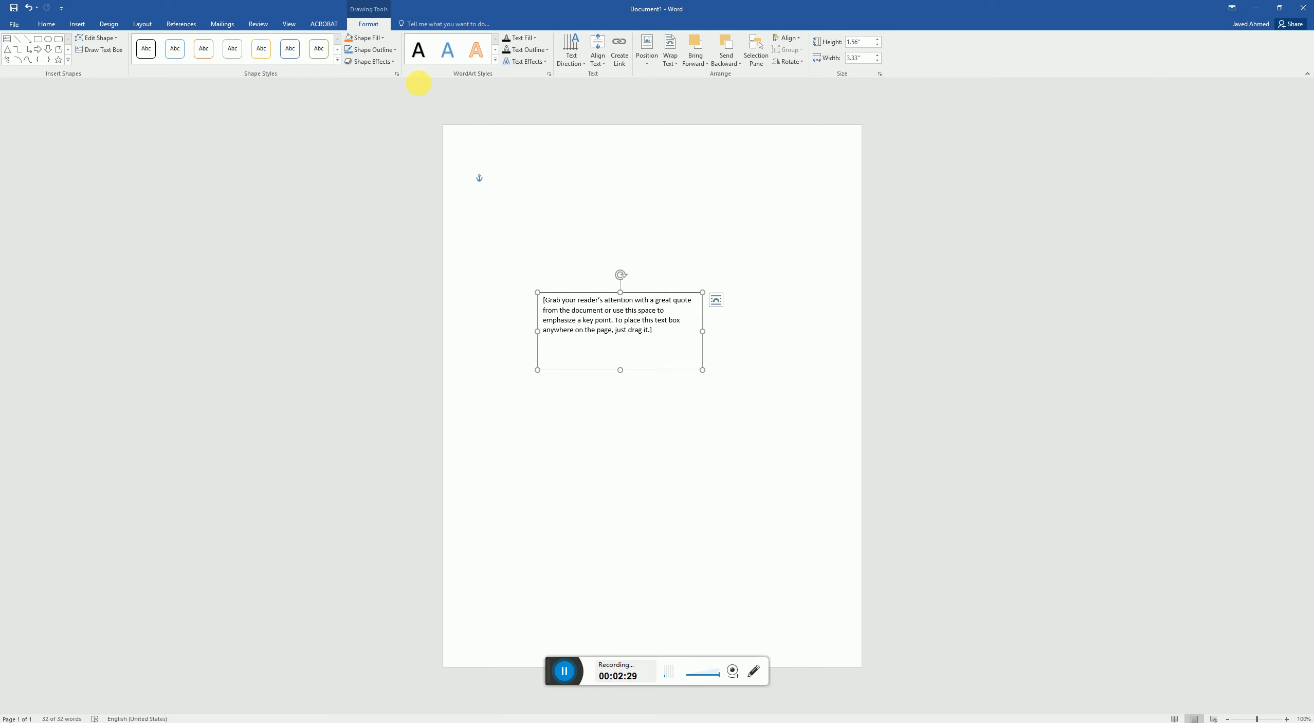
# - Preview the shape effects for the text box, including presets, shadow, reflection and bevel
pyautogui.click(380, 62)
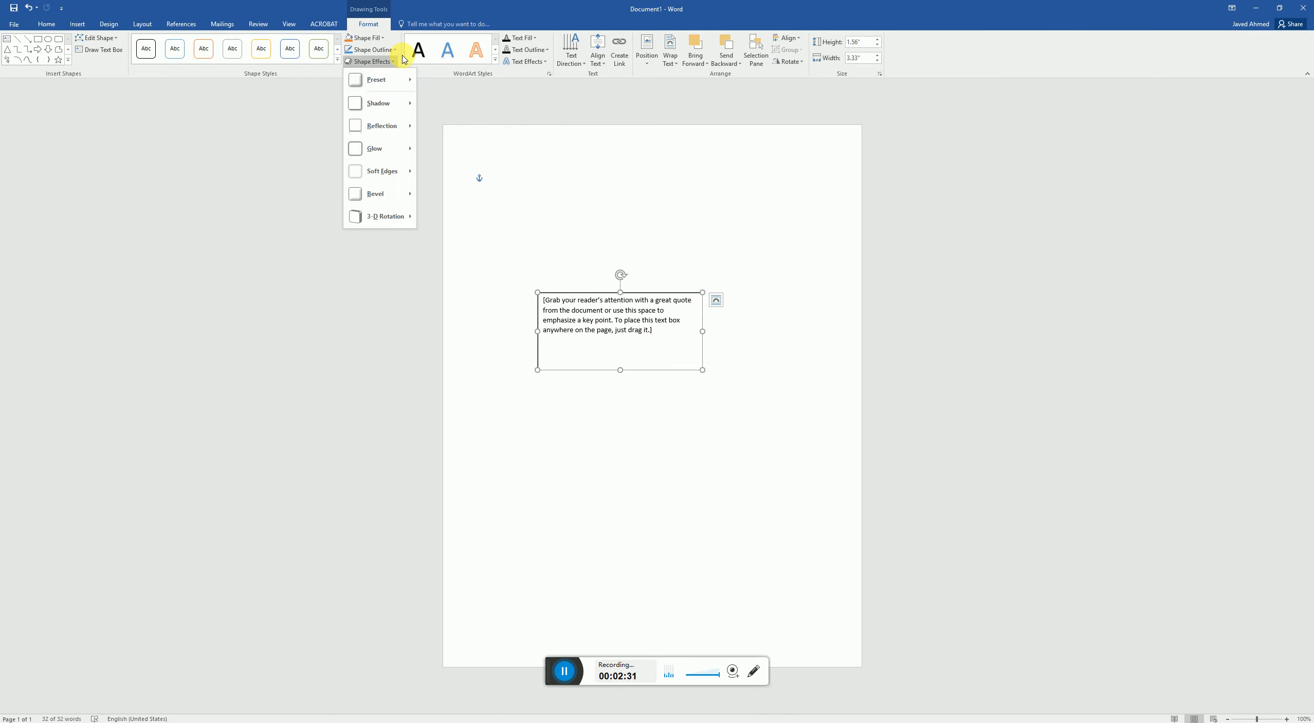
pyautogui.moveTo(391, 85)
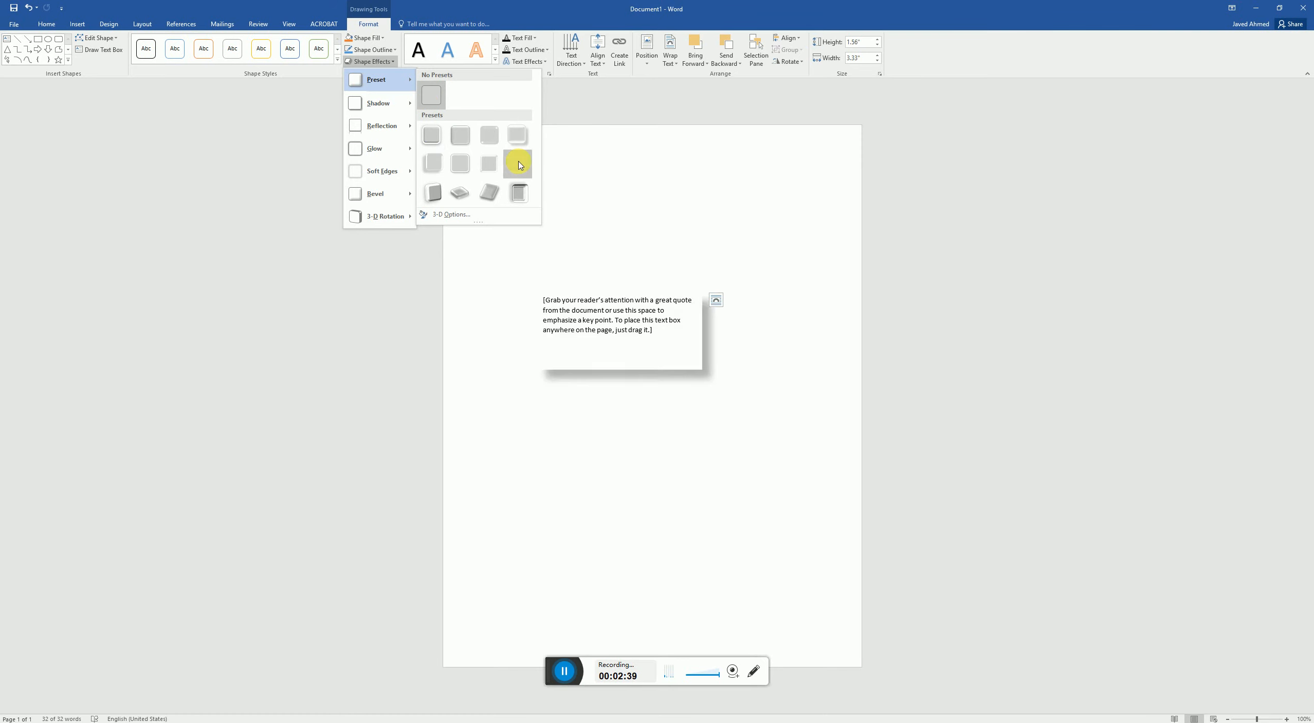
pyautogui.click(384, 105)
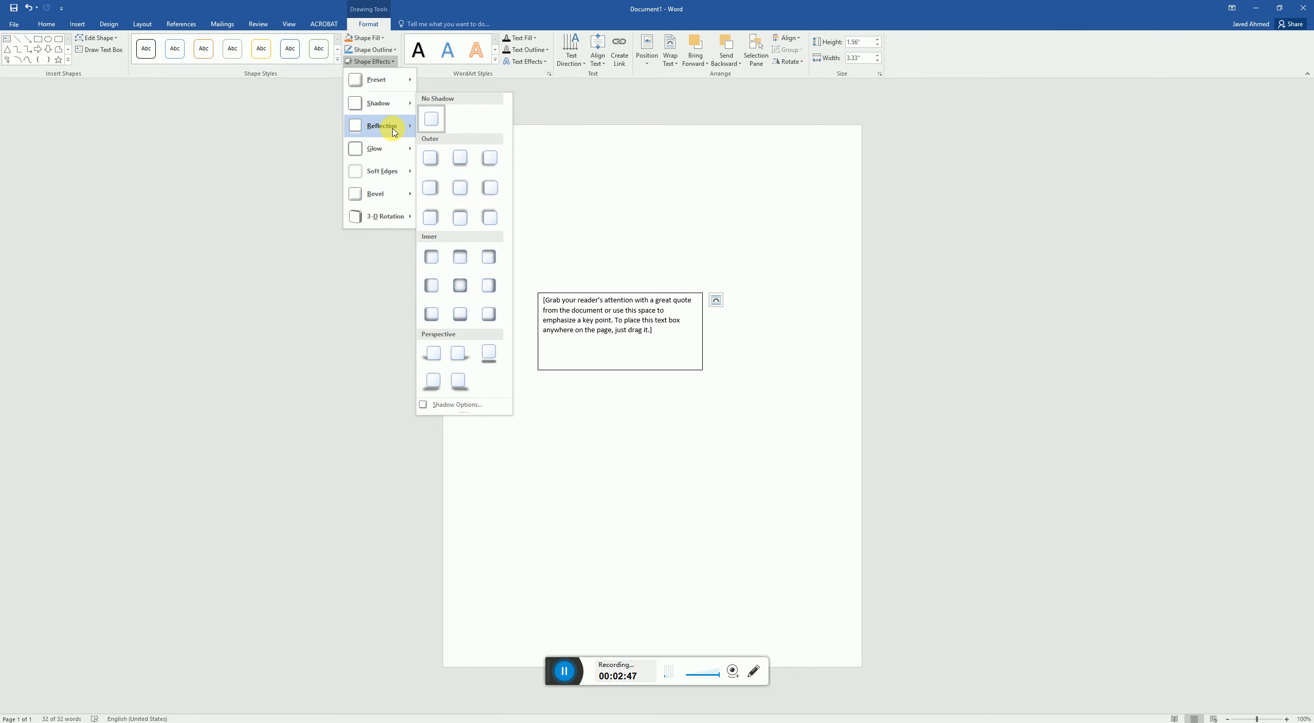
pyautogui.moveTo(394, 131)
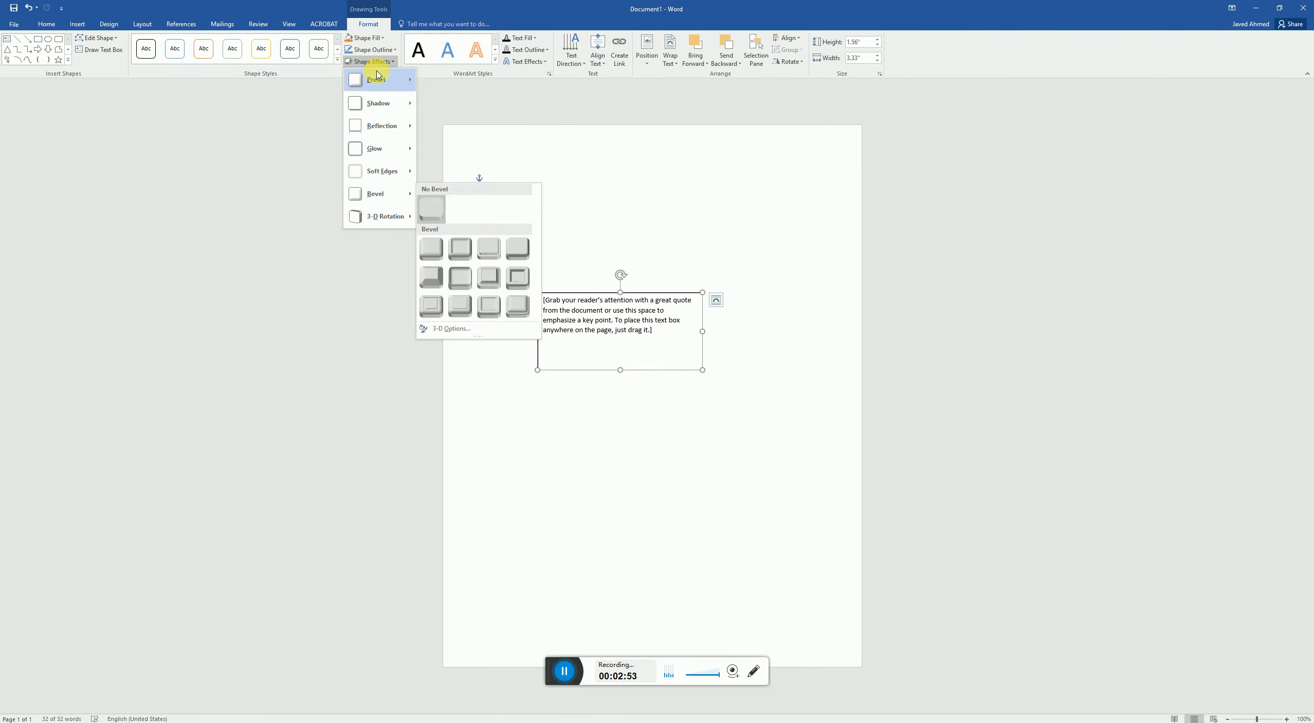
pyautogui.moveTo(376, 80)
pyautogui.click(405, 9)
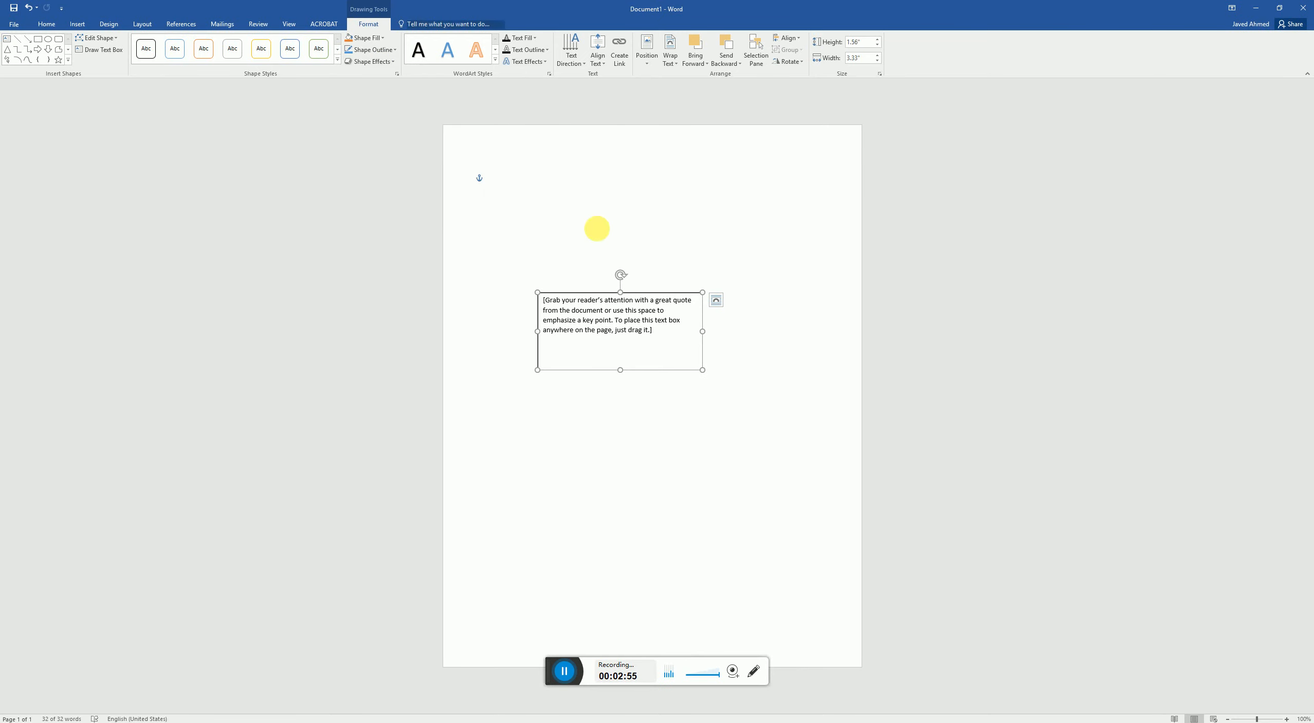
# - Select the placeholder text in the text box and preview the WordArt styles on it
pyautogui.click(651, 306)
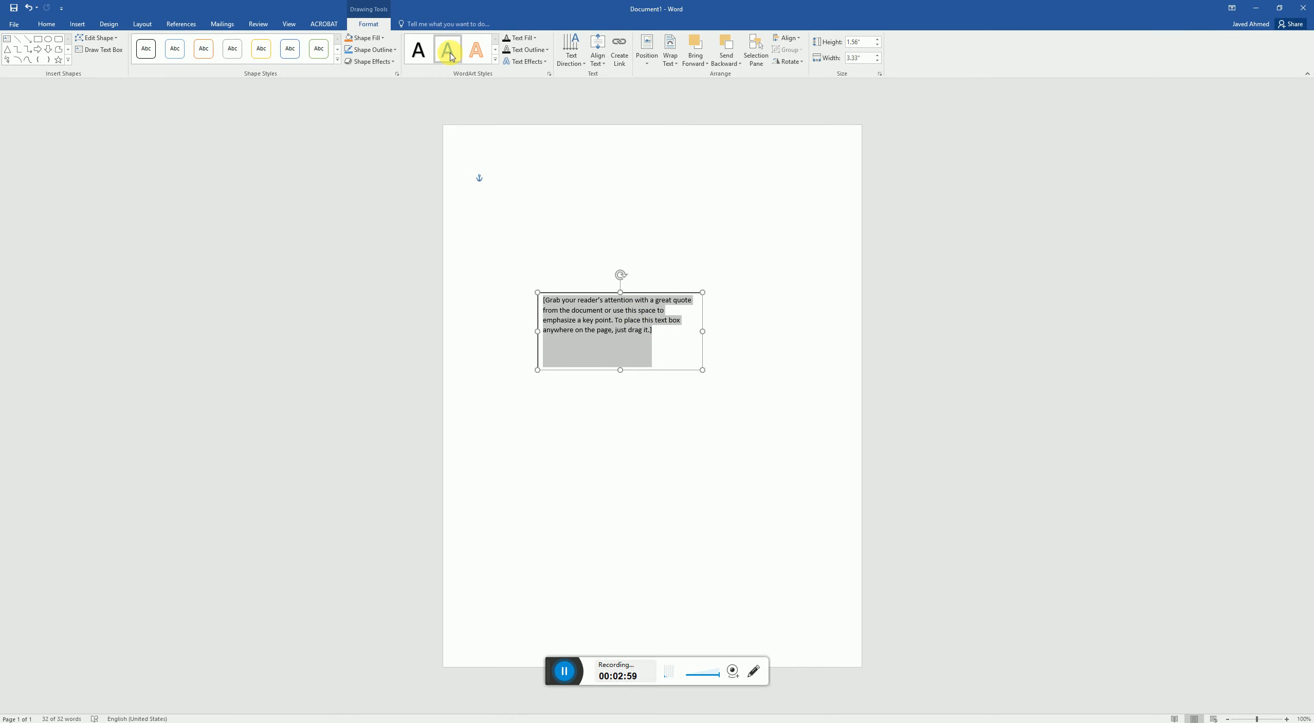
pyautogui.click(496, 62)
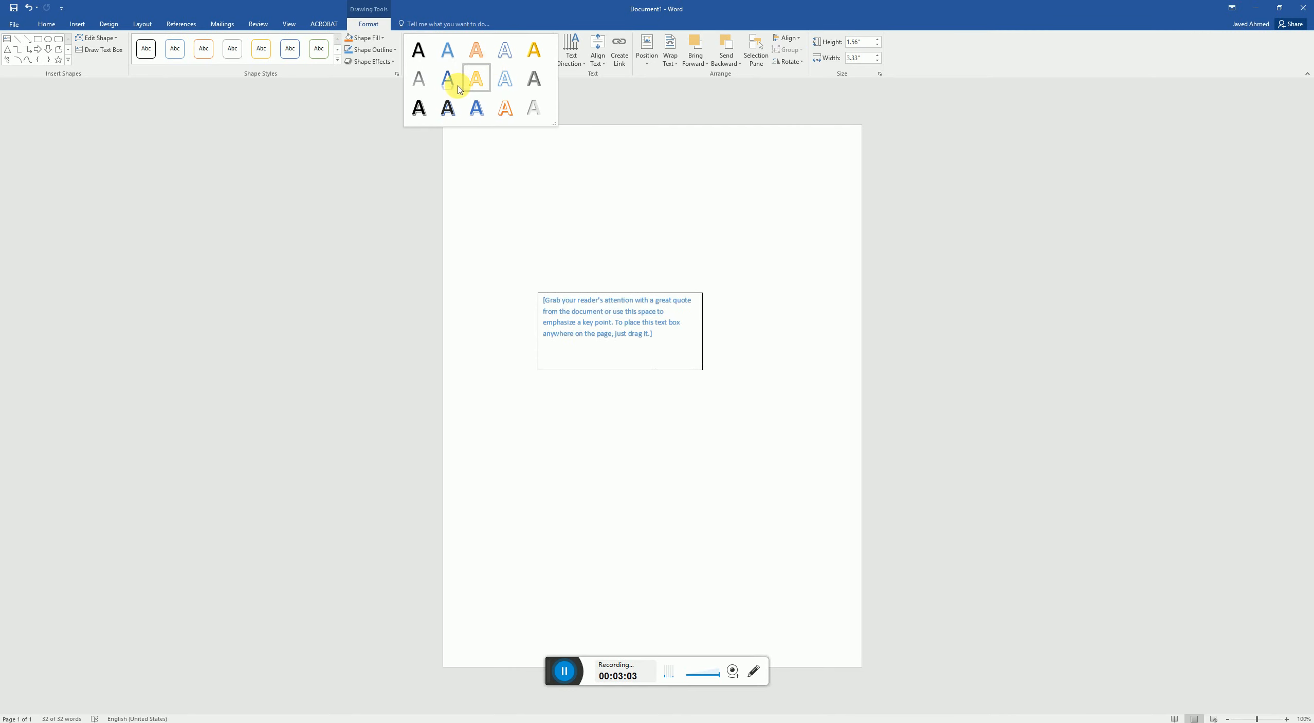
pyautogui.click(568, 76)
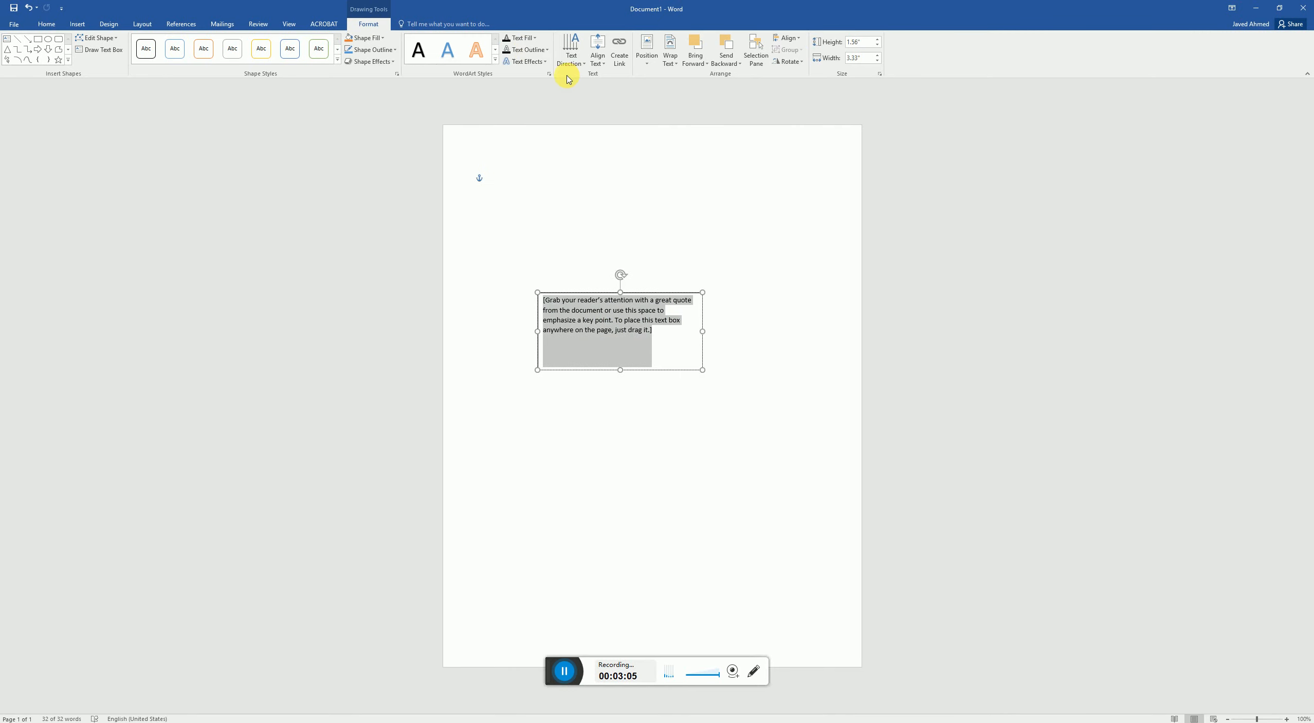
# - Preview the fill colours and outline options for the selected placeholder text
pyautogui.click(535, 38)
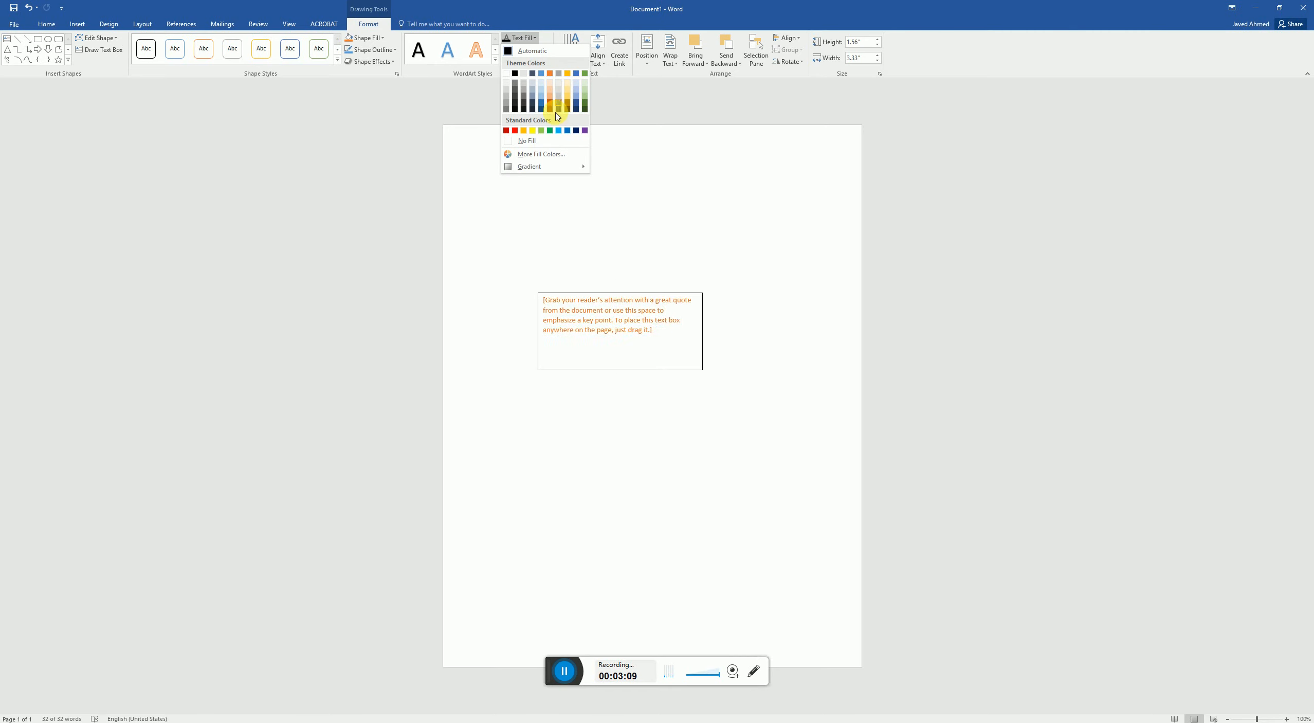
pyautogui.click(530, 37)
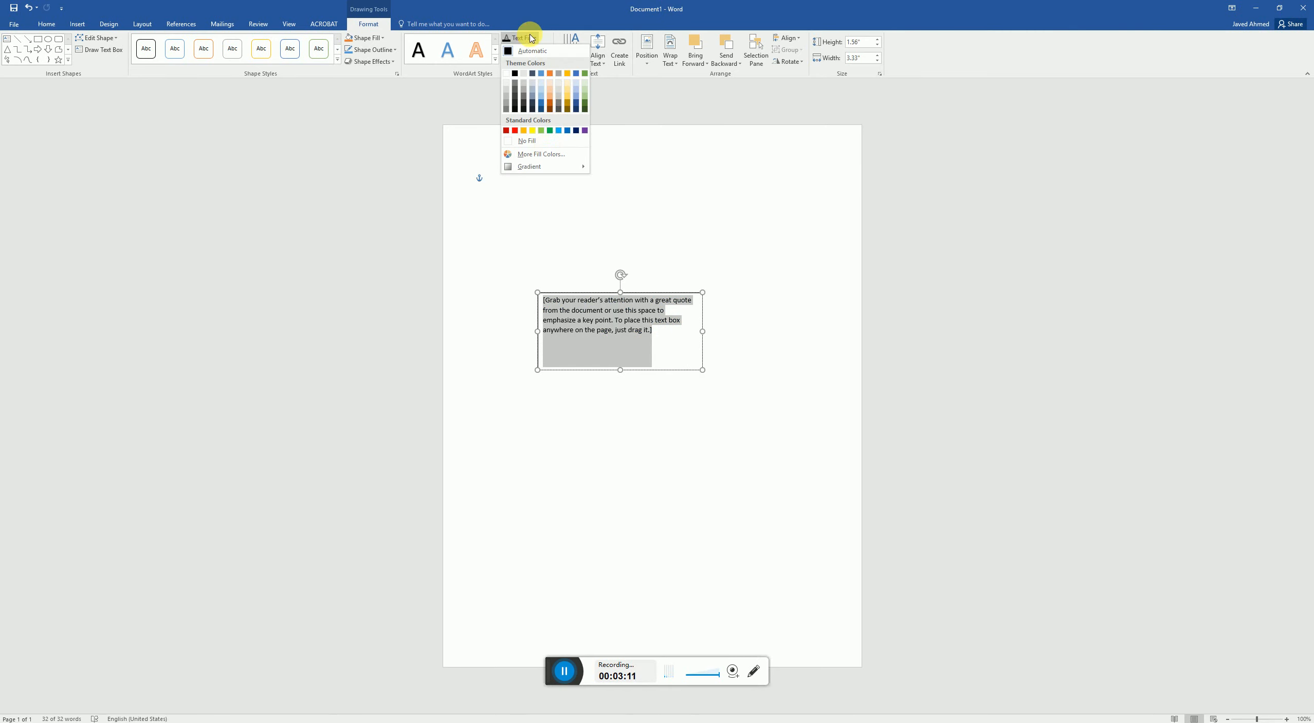
pyautogui.click(548, 50)
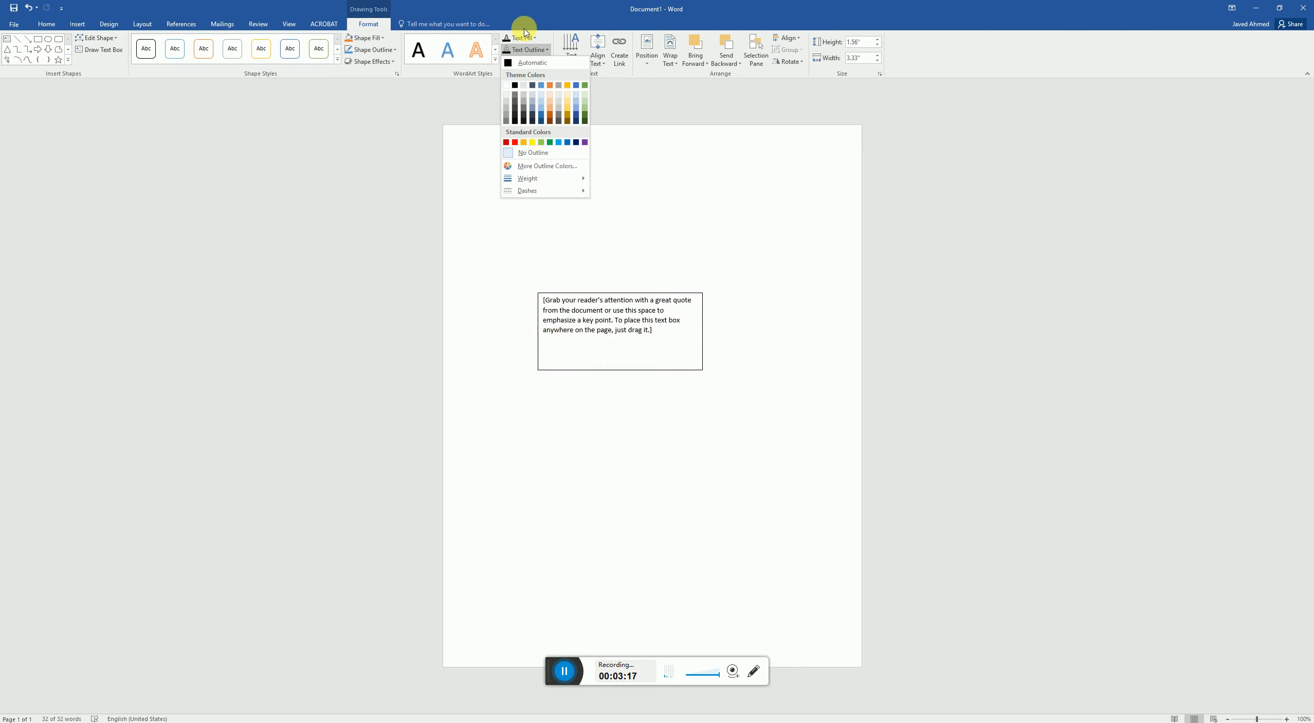
pyautogui.click(522, 49)
# - Preview the outer, inner and perspective shadow effects for the selected placeholder text
pyautogui.click(541, 62)
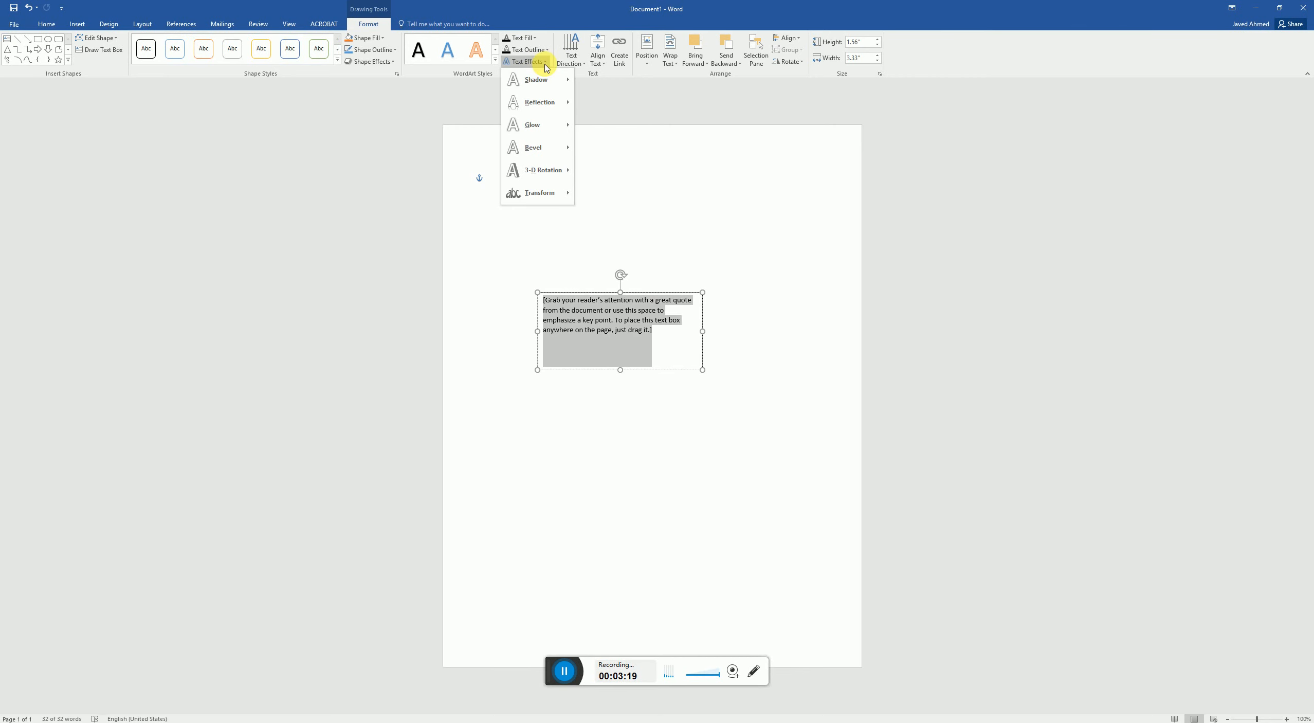
pyautogui.moveTo(525, 80)
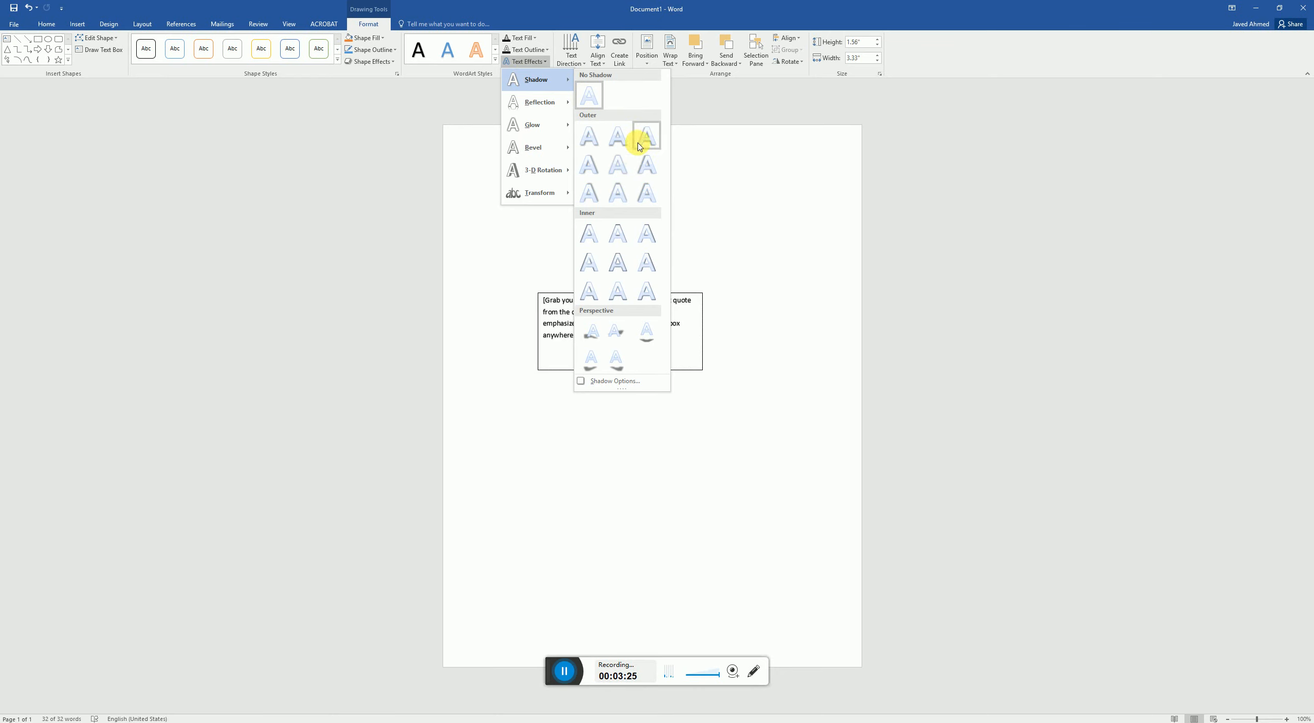
pyautogui.click(740, 262)
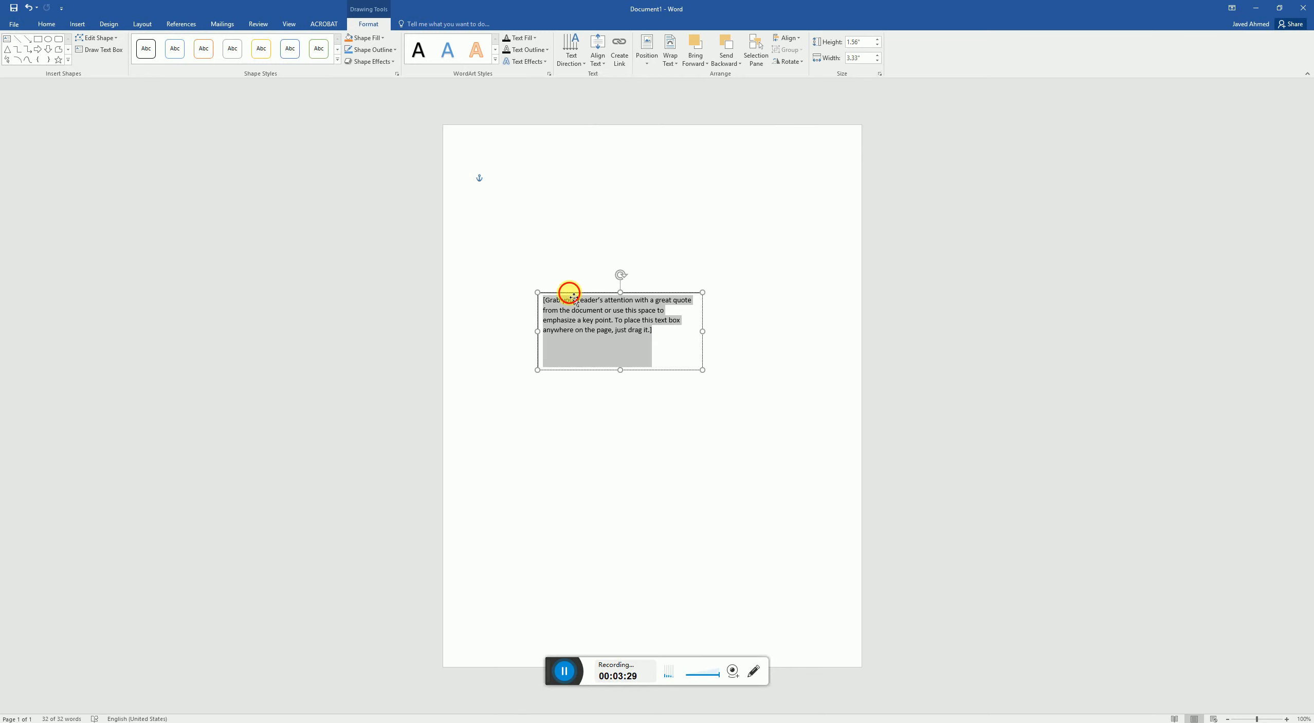
# - Move the text box near the page's right edge and preview the reflection, glow and bevel text effects
pyautogui.moveTo(574, 298); pyautogui.dragTo(708, 272)
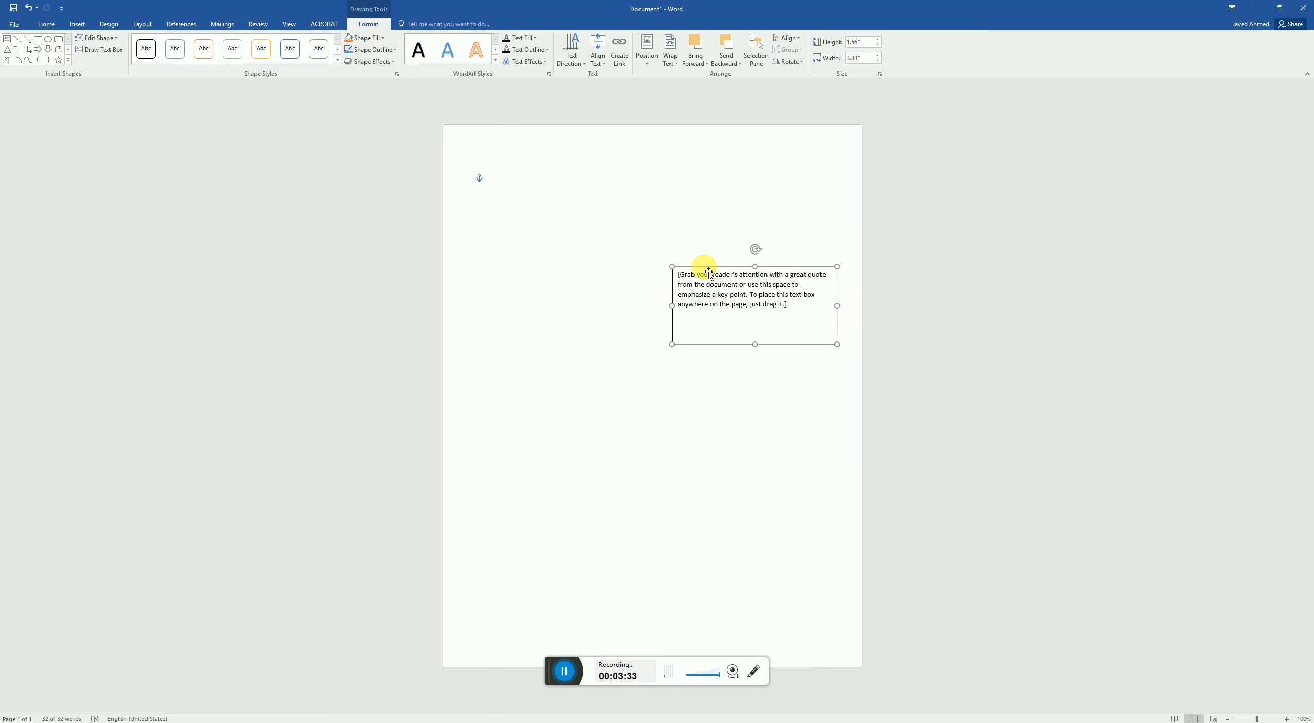
pyautogui.click(546, 62)
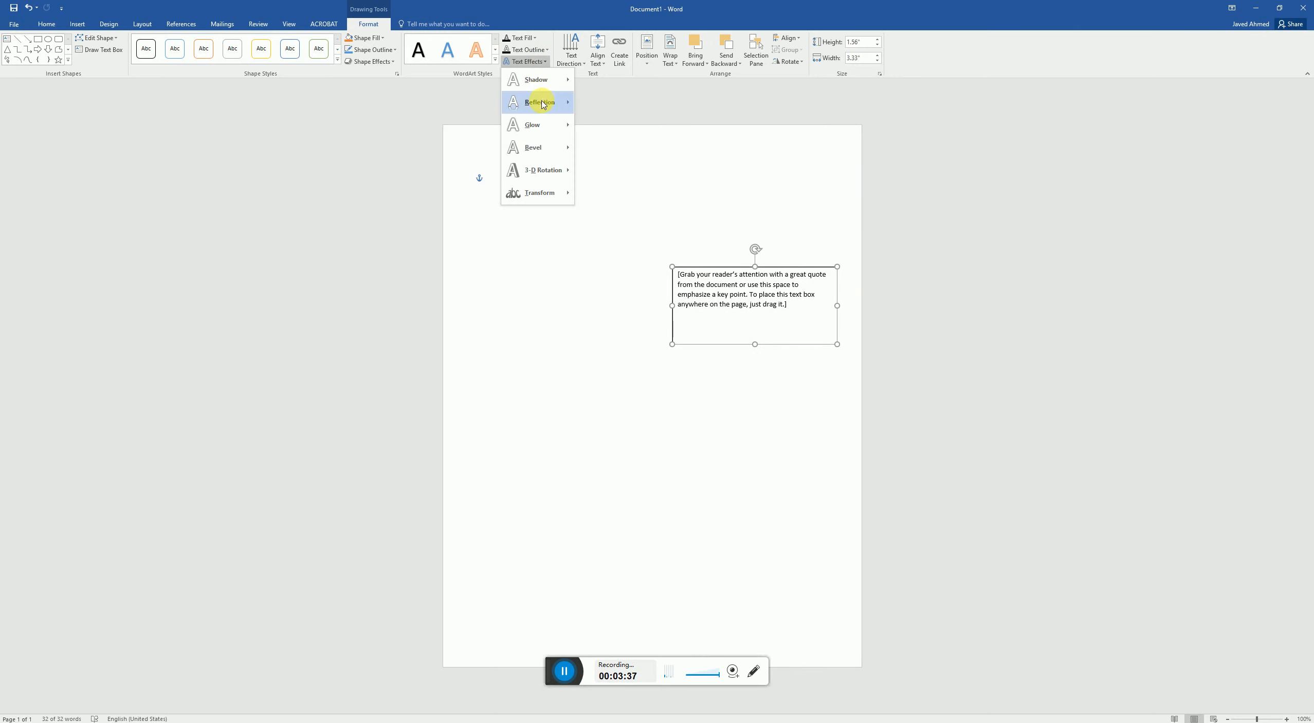
pyautogui.moveTo(543, 105)
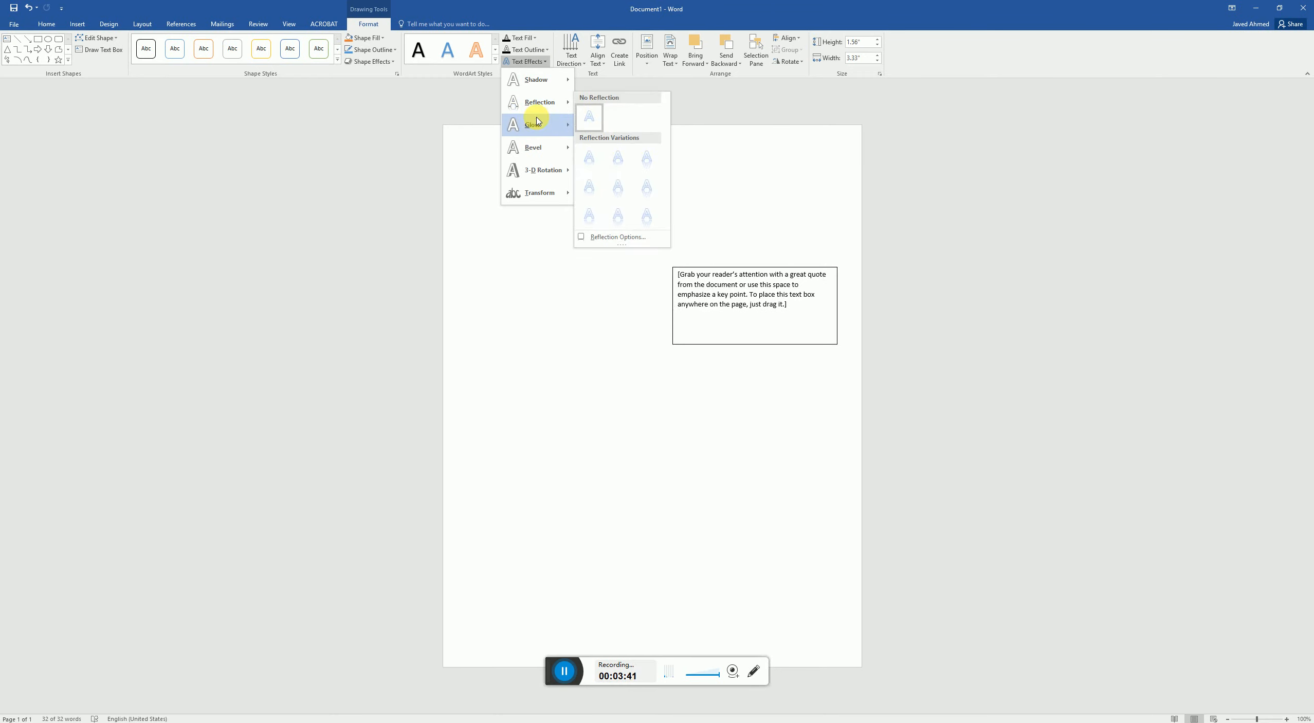
pyautogui.moveTo(535, 129)
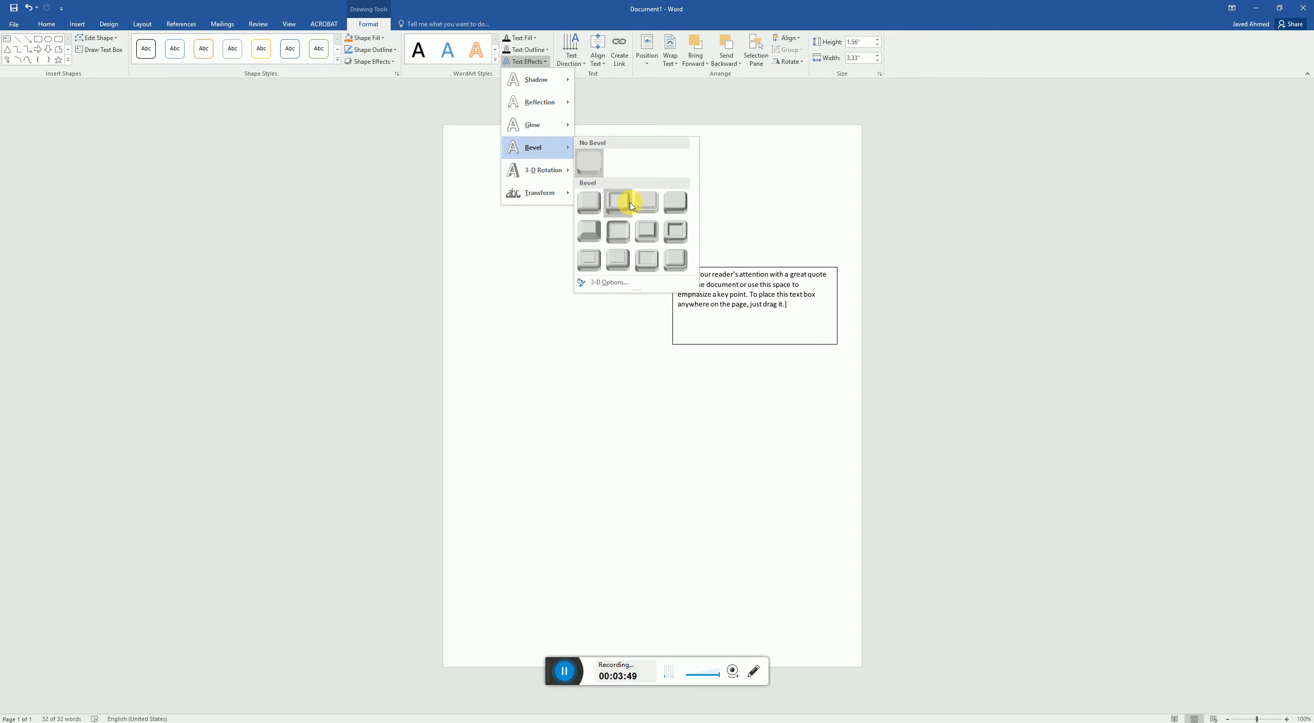
pyautogui.click(517, 225)
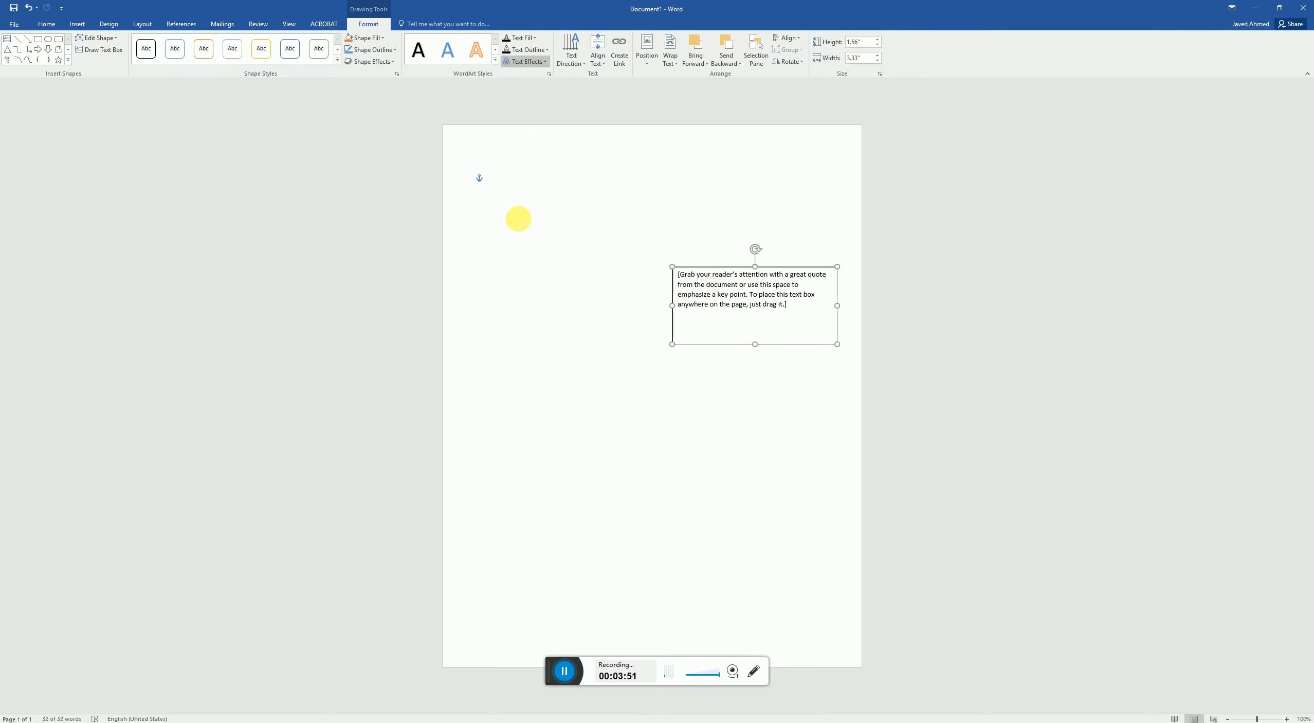
# - Try rotating all text in the text box 90°, and set its text direction to 270°
pyautogui.click(577, 55)
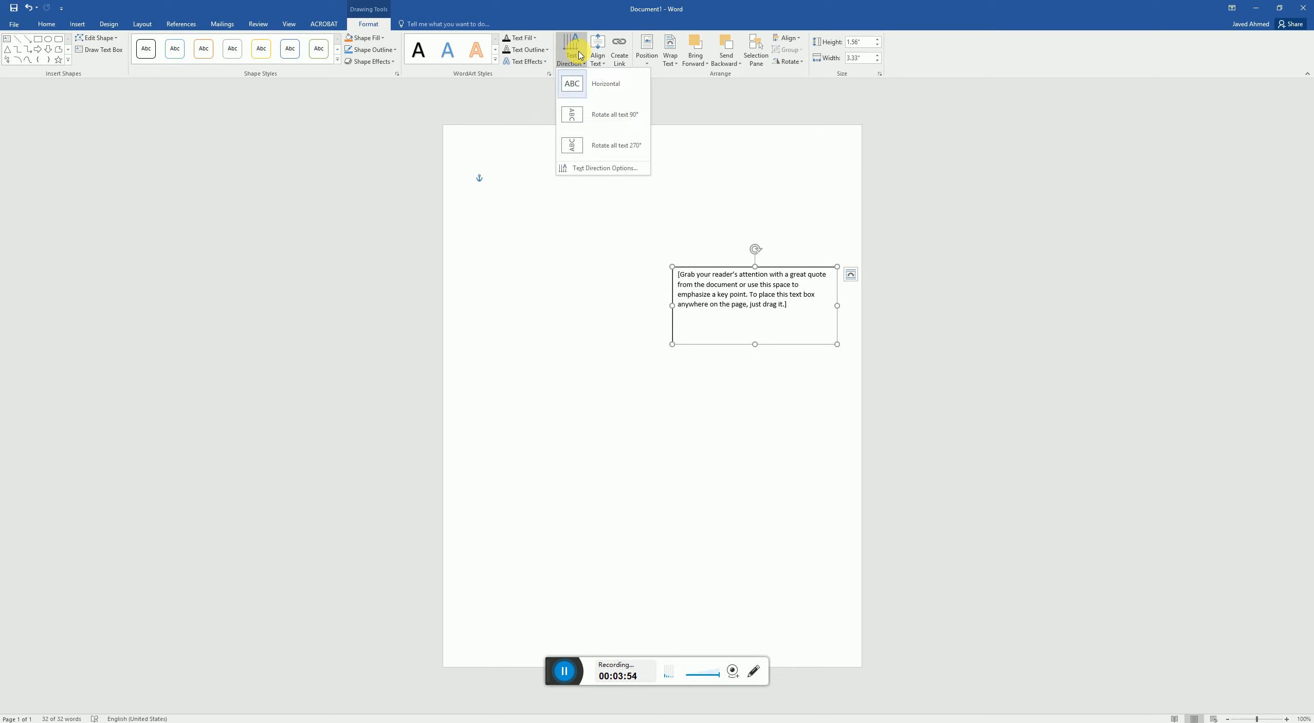
pyautogui.click(591, 121)
pyautogui.click(569, 61)
pyautogui.click(597, 146)
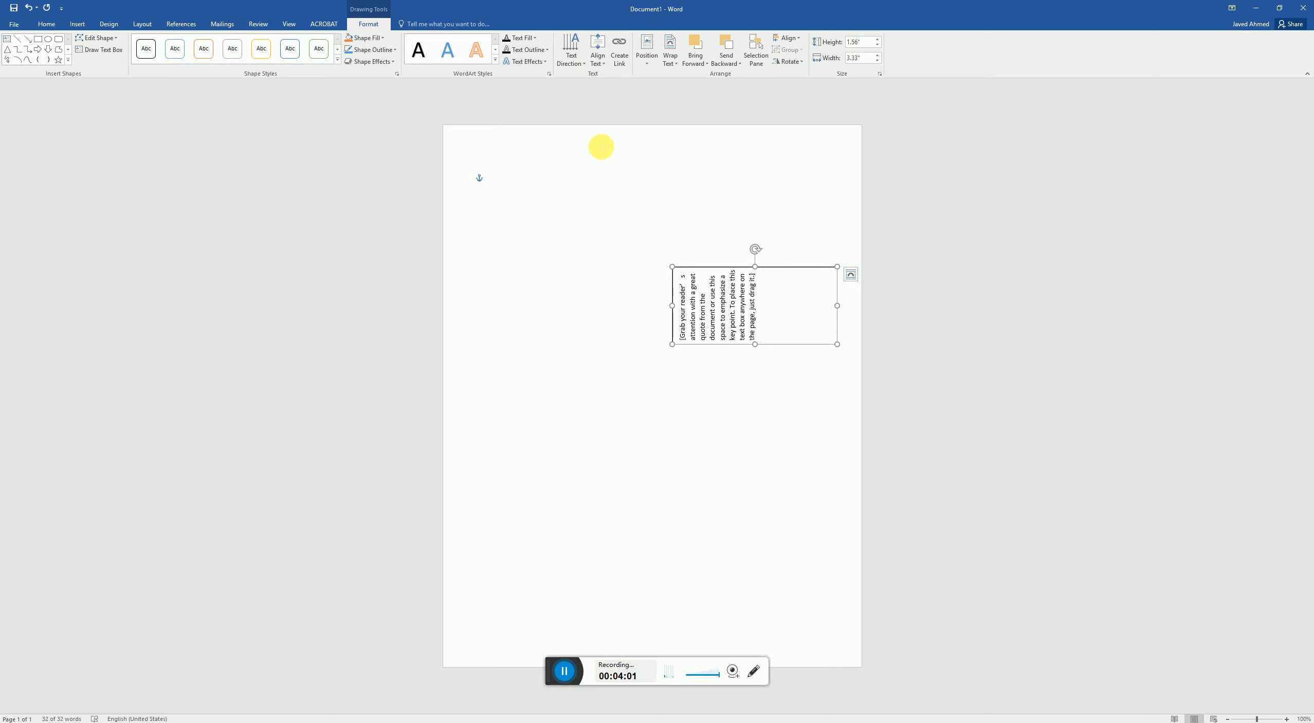
# - Set the text box's text direction to Horizontal and try the Middle and Bottom text alignments before applying Top
pyautogui.click(564, 63)
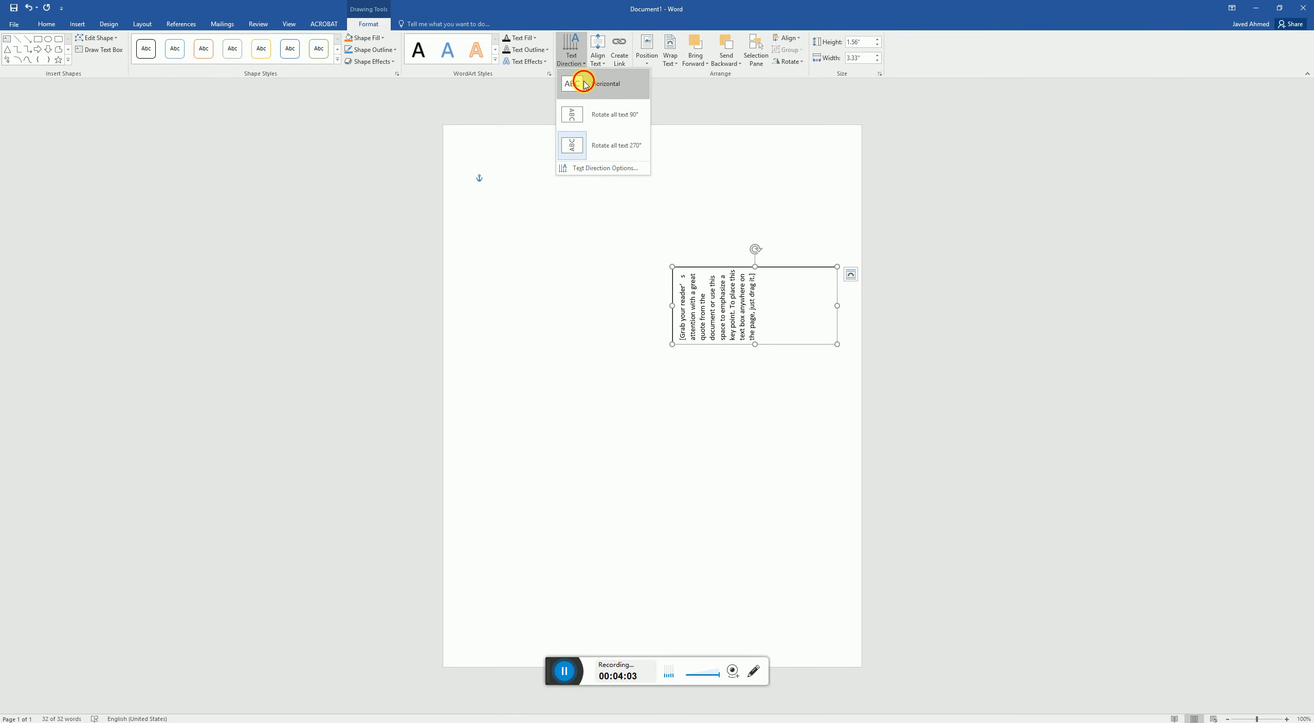
pyautogui.click(583, 83)
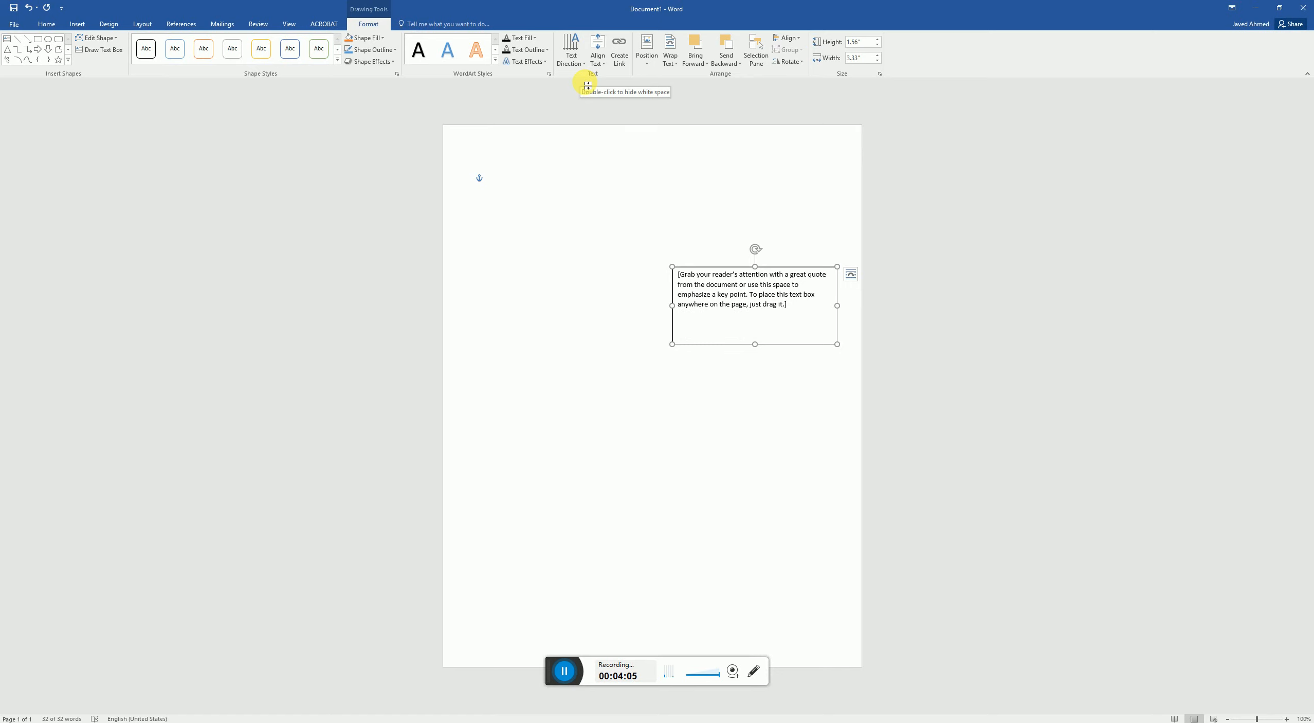
pyautogui.click(597, 56)
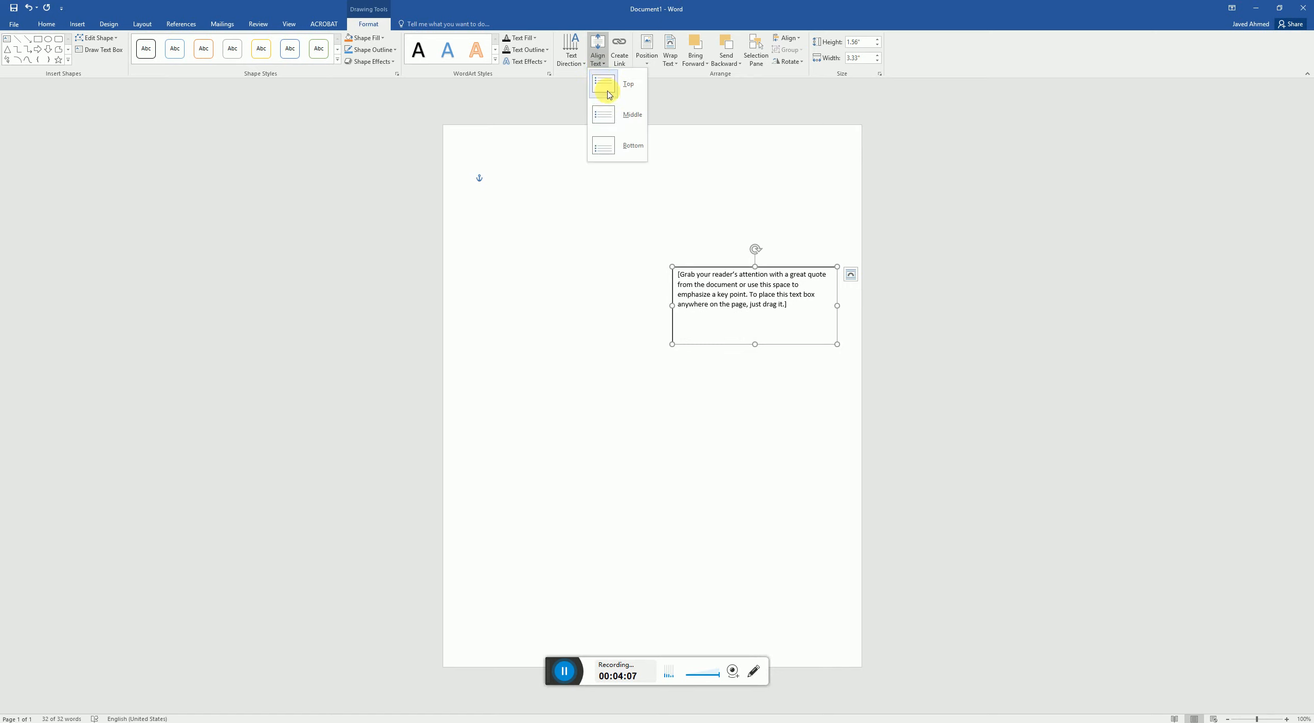
pyautogui.click(604, 115)
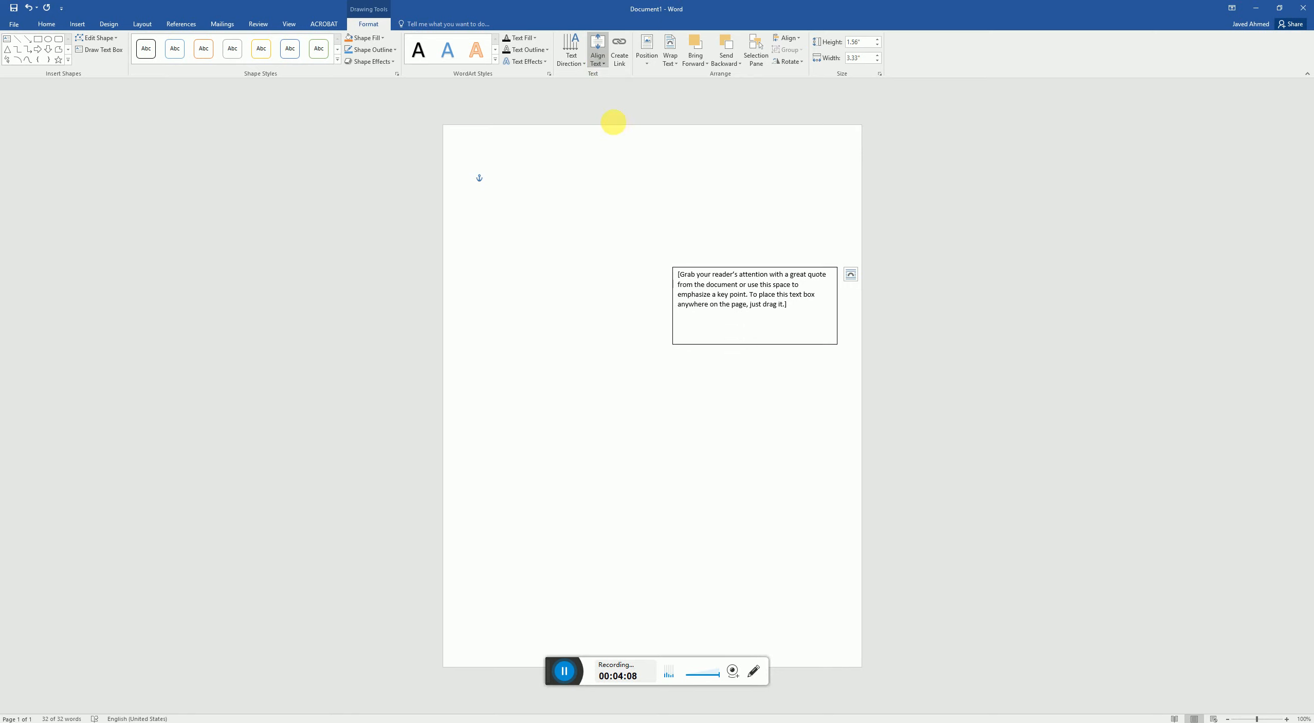
pyautogui.click(598, 61)
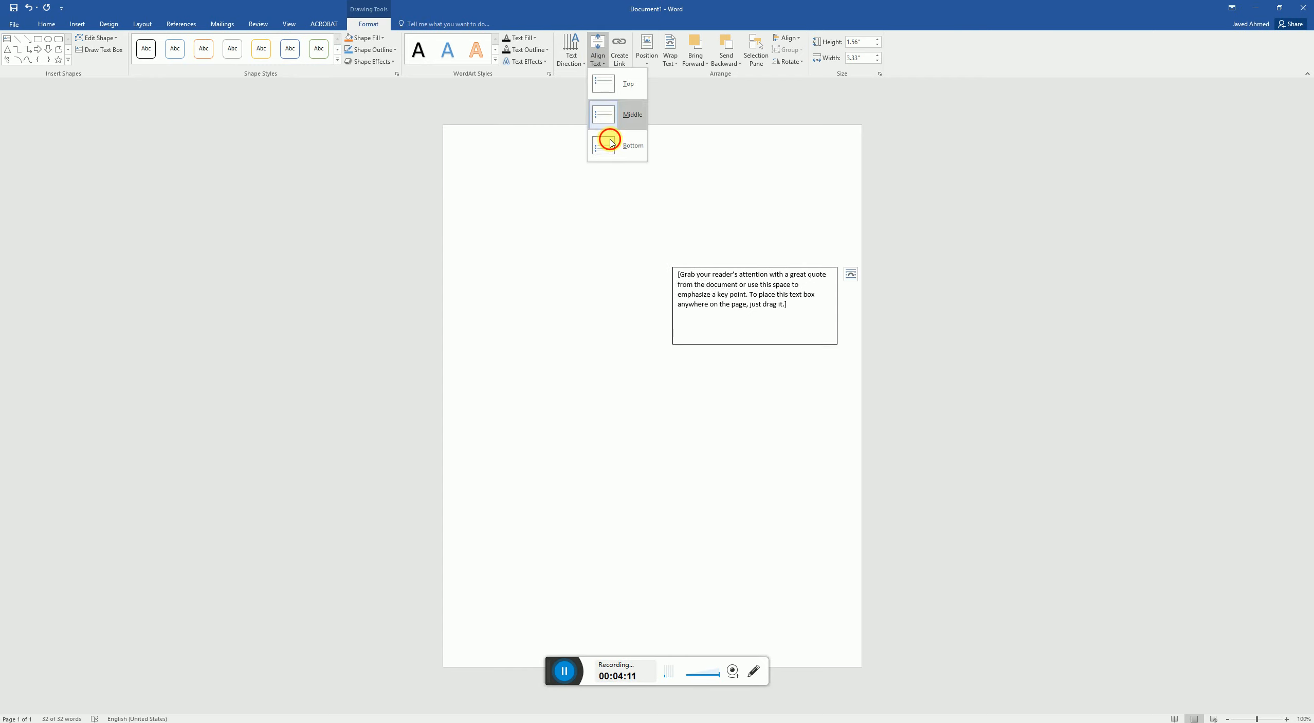
pyautogui.click(611, 143)
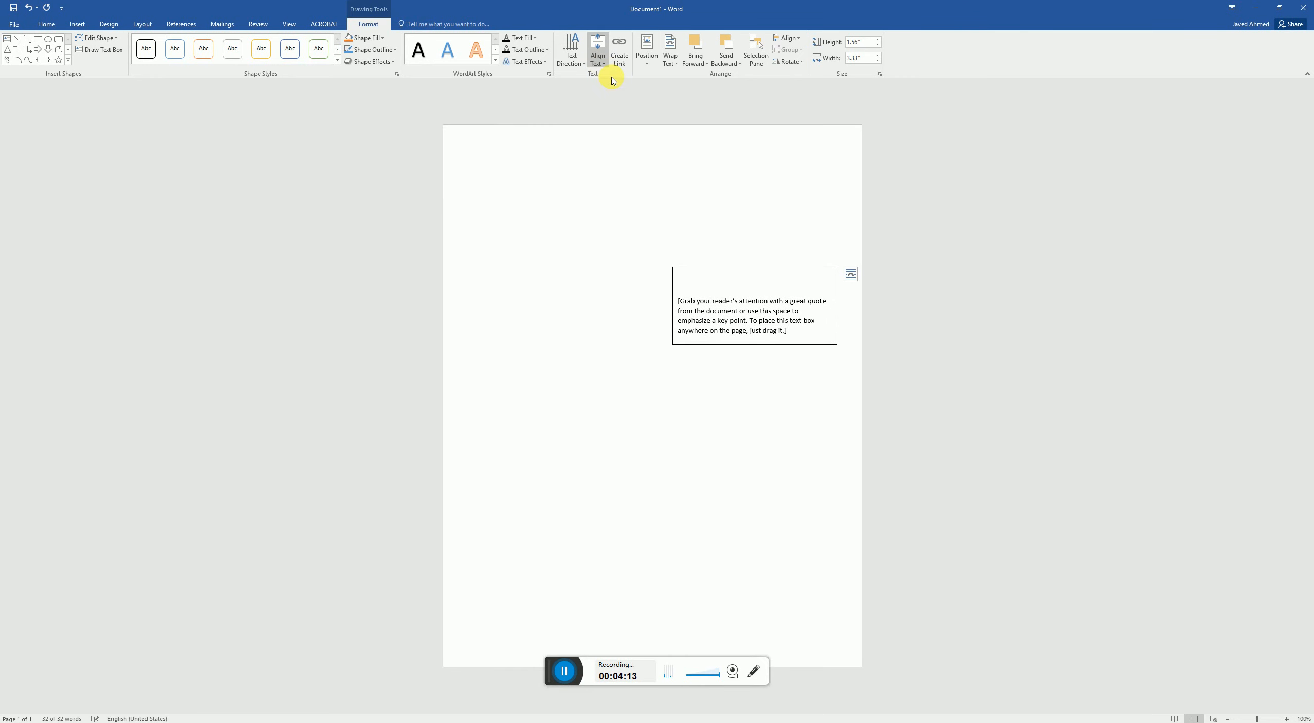
pyautogui.click(600, 63)
pyautogui.click(609, 83)
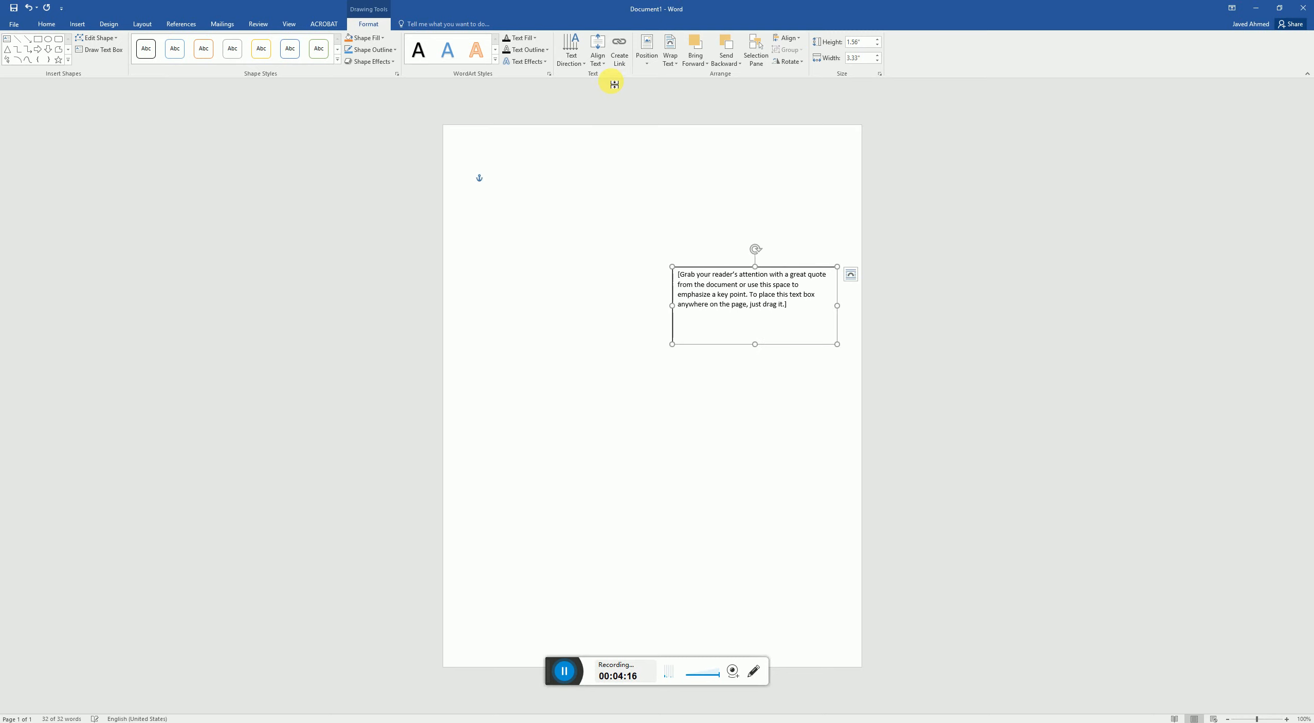
# - Preview the text box's position presets and wrapping options, and move the box to the upper middle of the page
pyautogui.click(646, 57)
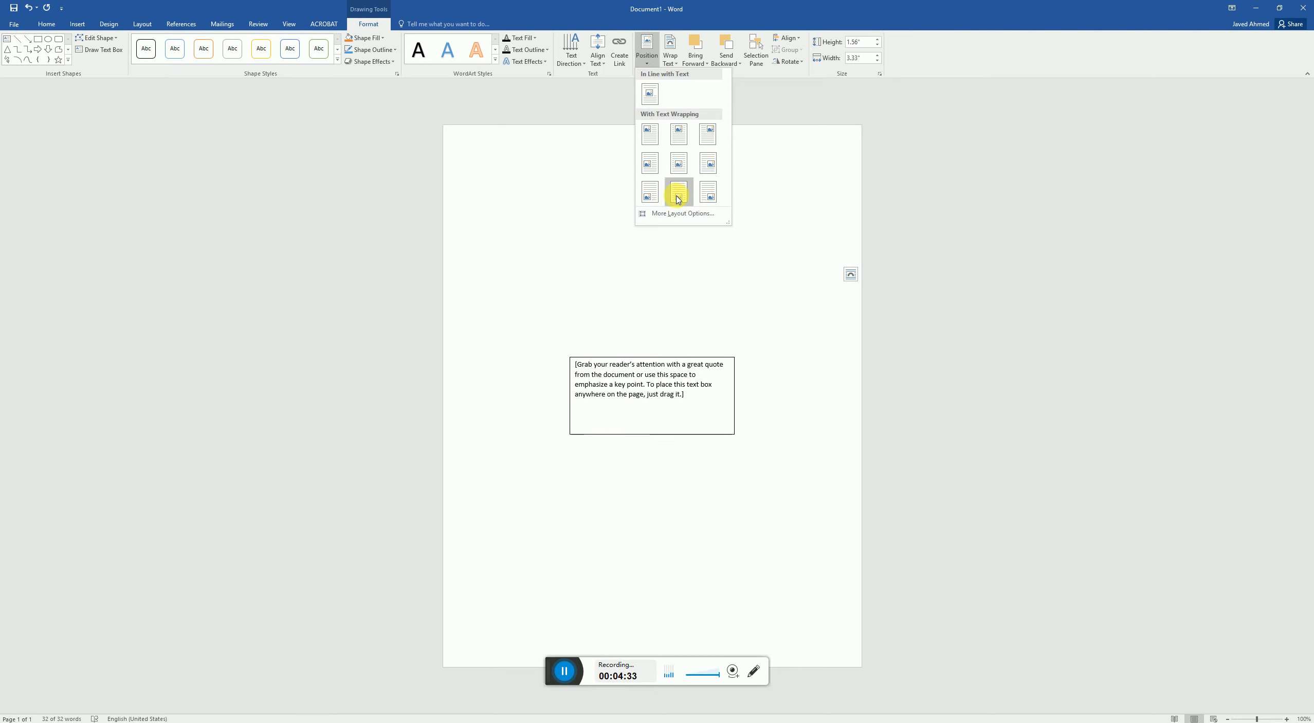
pyautogui.click(603, 162)
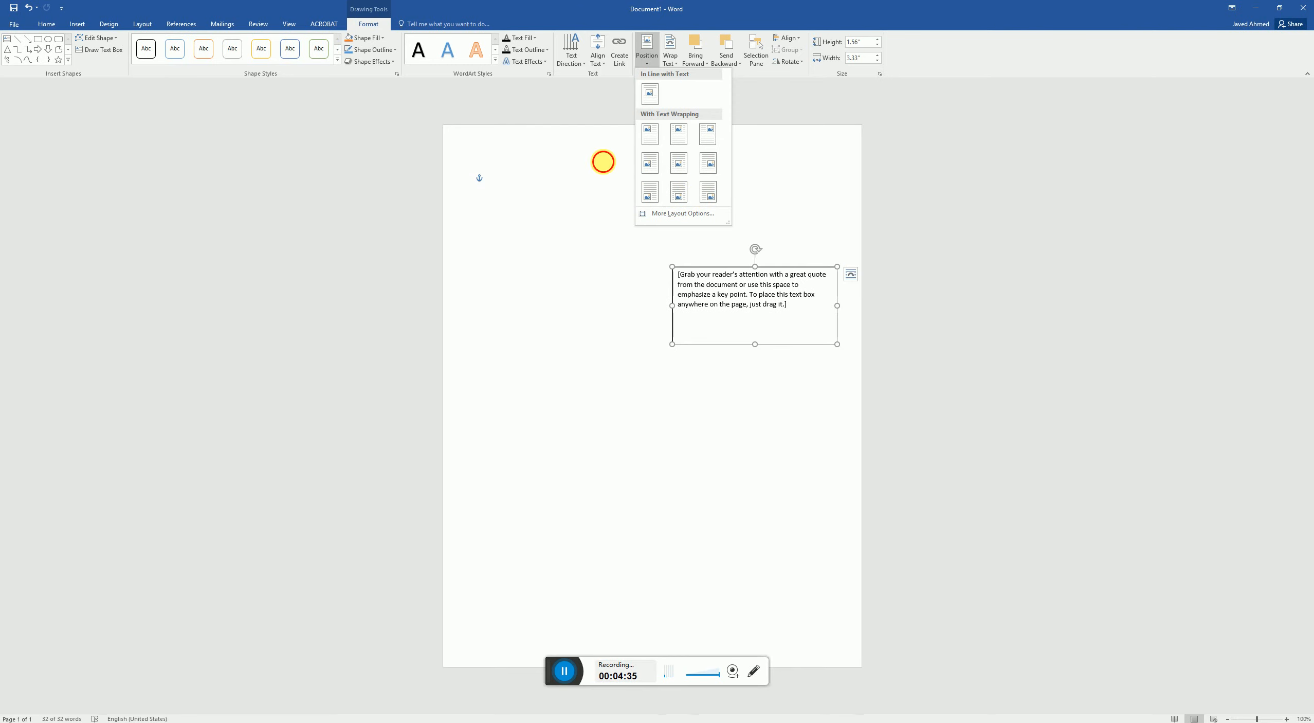
pyautogui.click(671, 62)
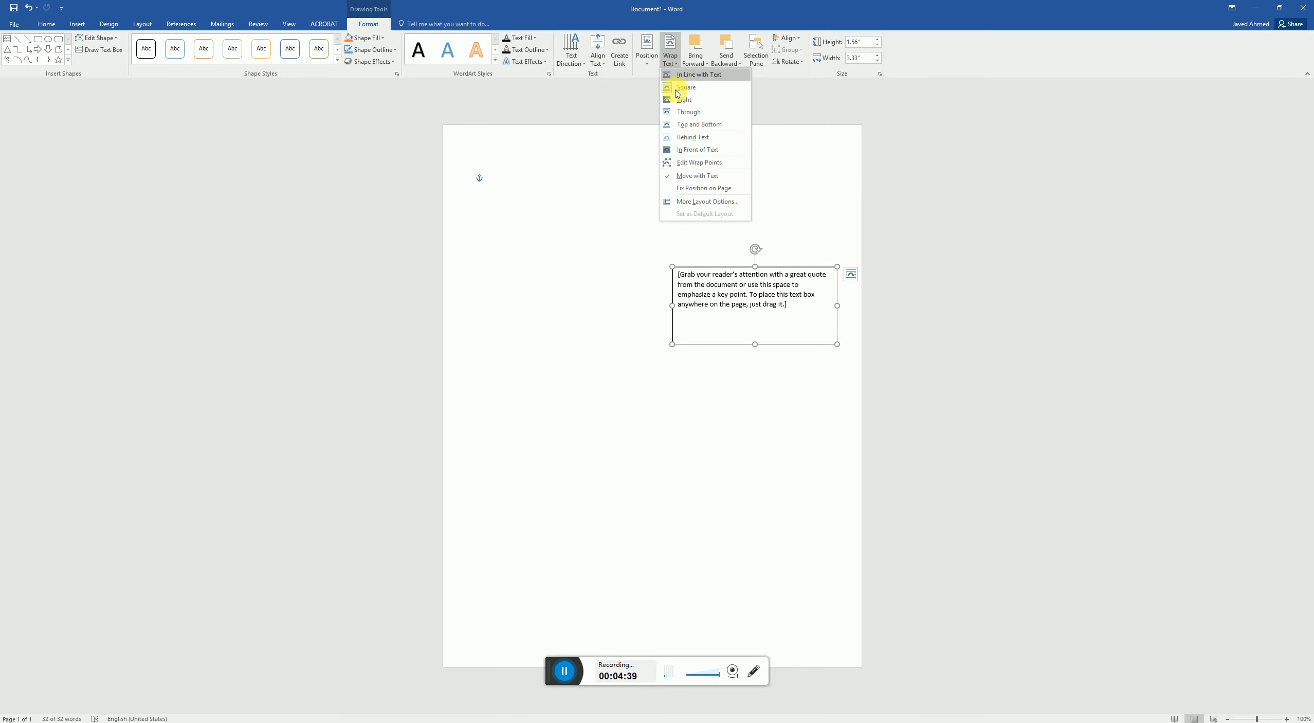
pyautogui.click(616, 227)
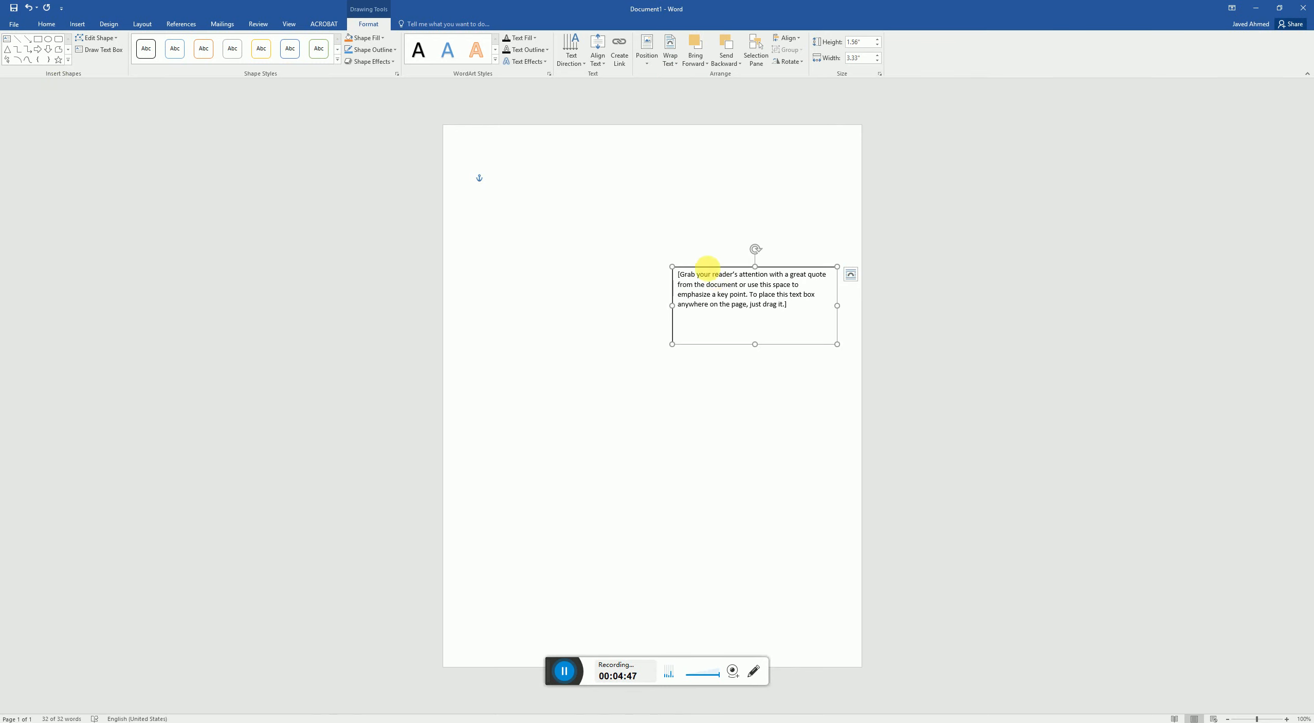
pyautogui.moveTo(626, 252); pyautogui.dragTo(577, 245)
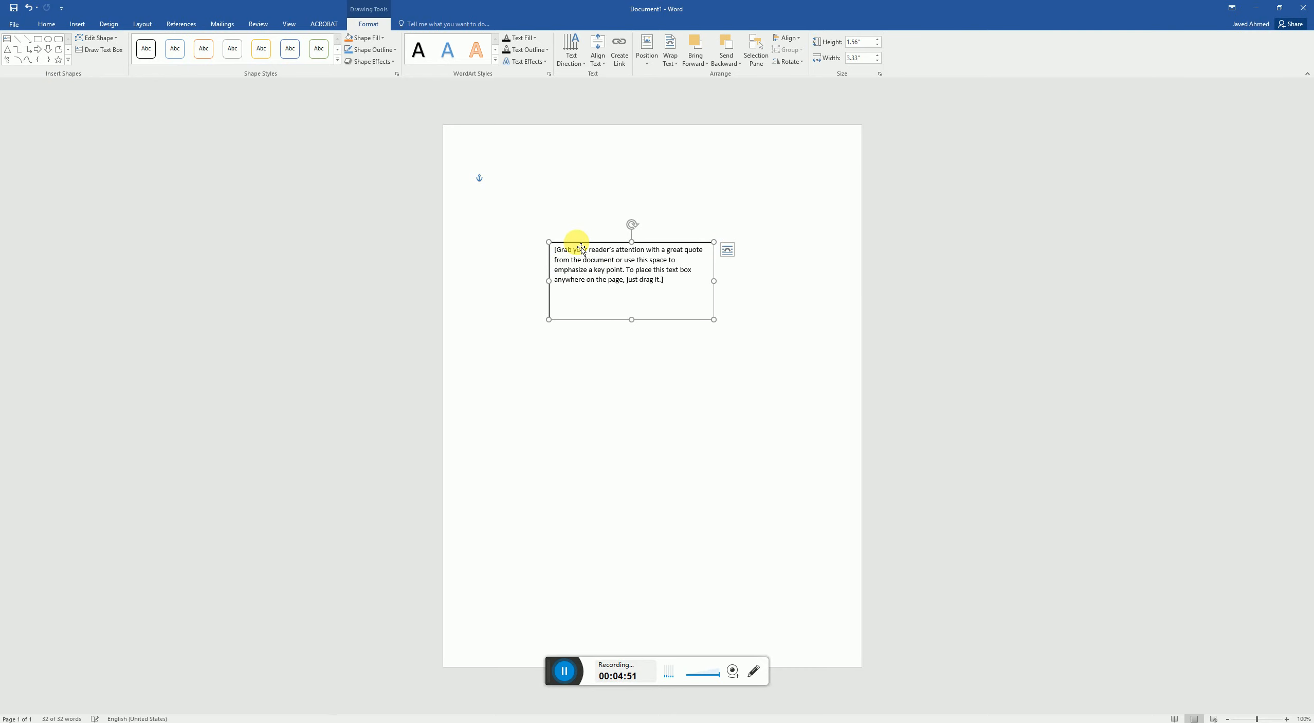